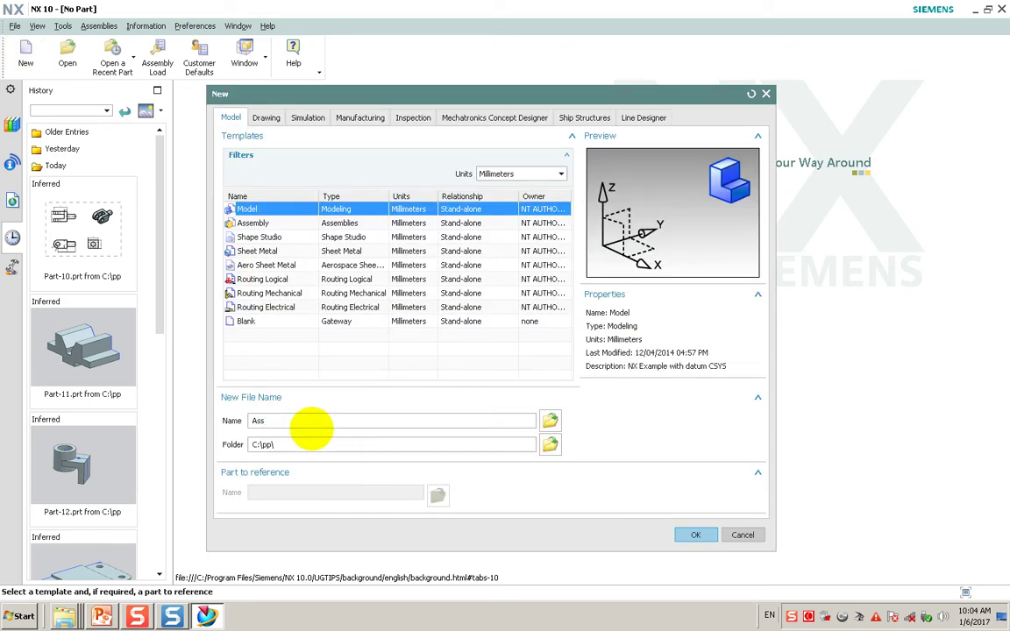
- Create a new Assy folder under C:\pp and save the new Assy model part there
click(551, 447)
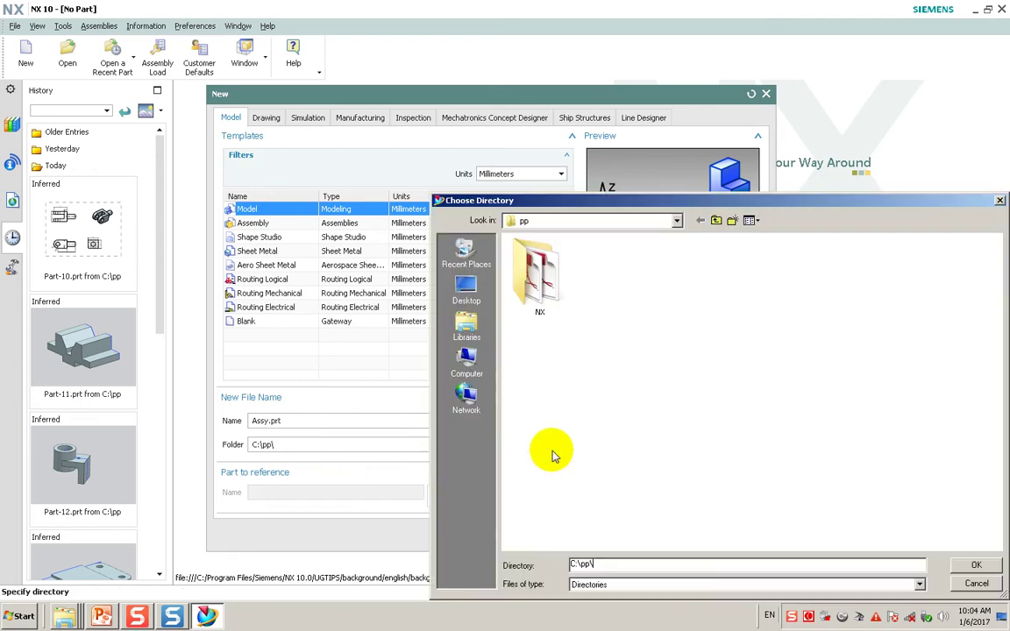
click(732, 224)
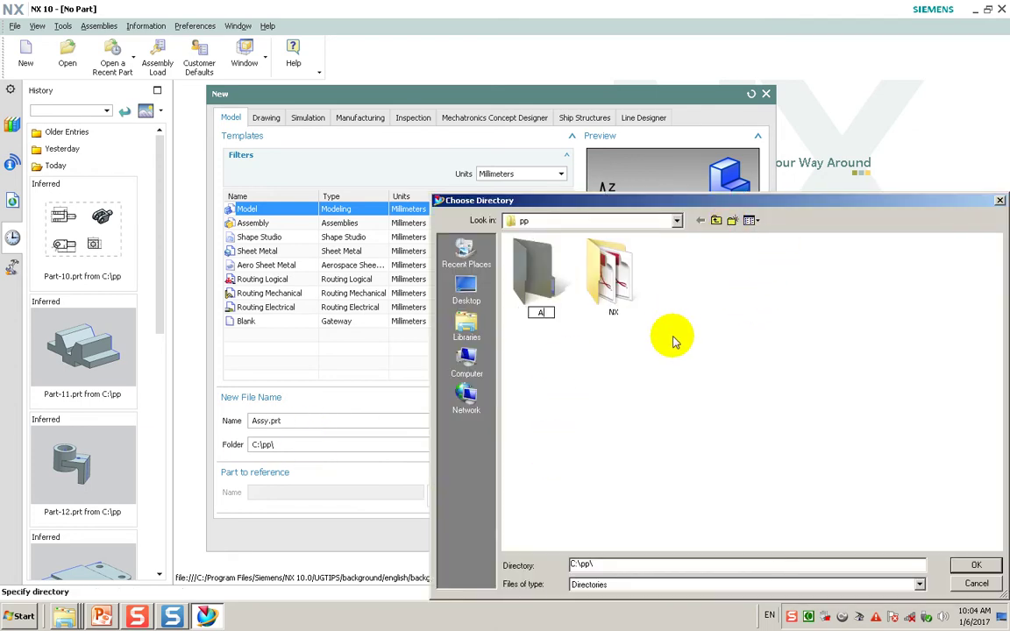
text(Assy)
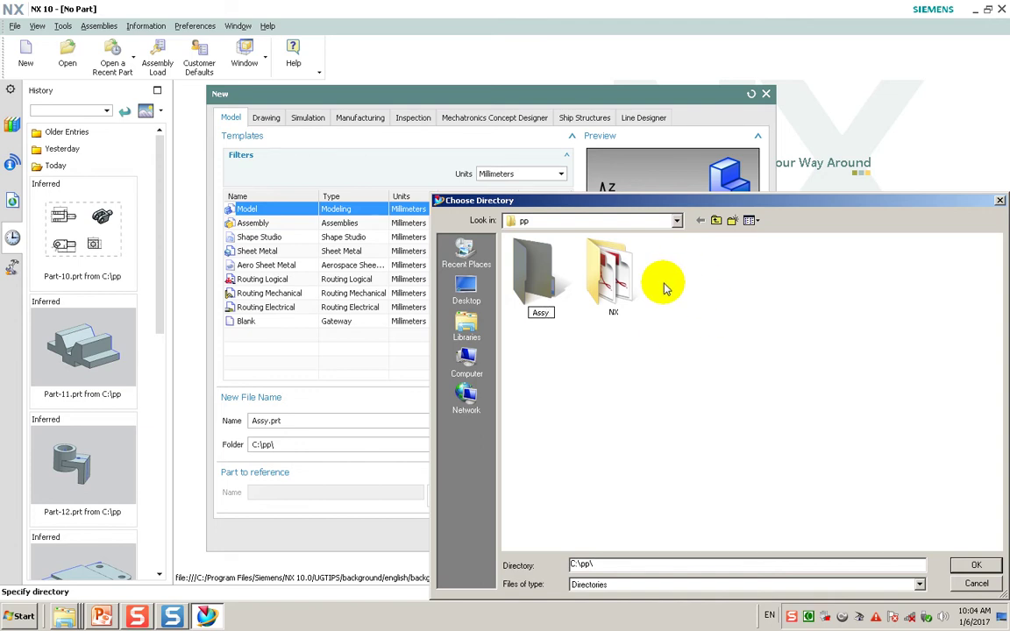
click(652, 387)
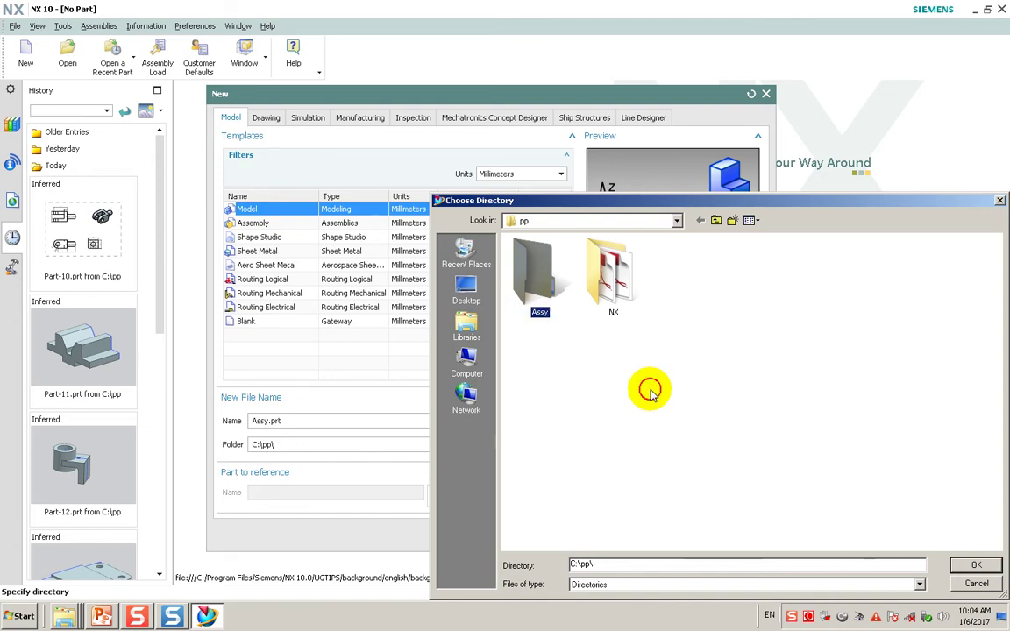
double_click(534, 263)
click(973, 565)
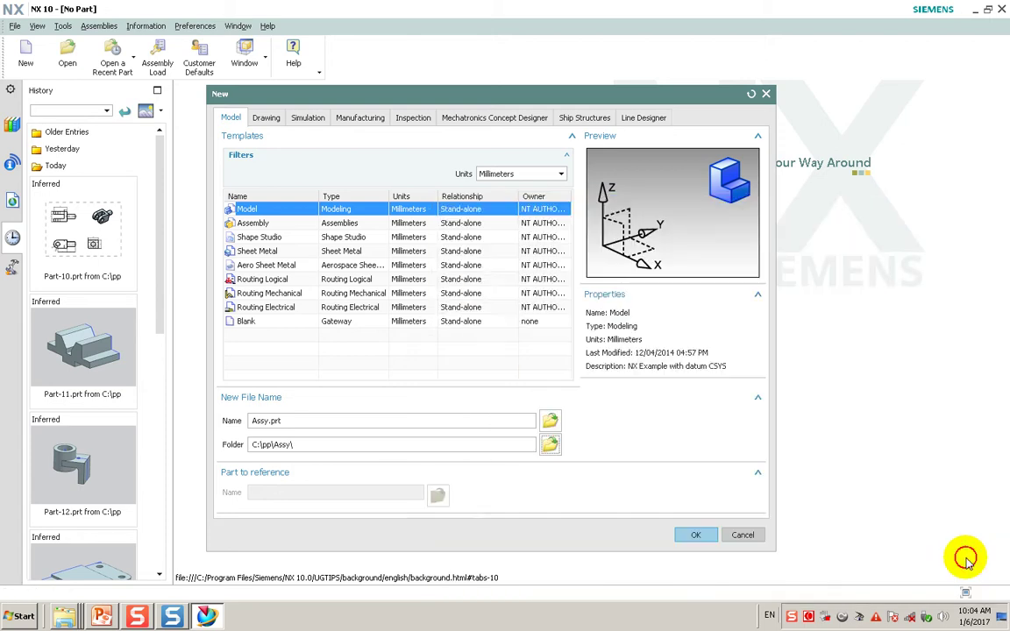
click(674, 527)
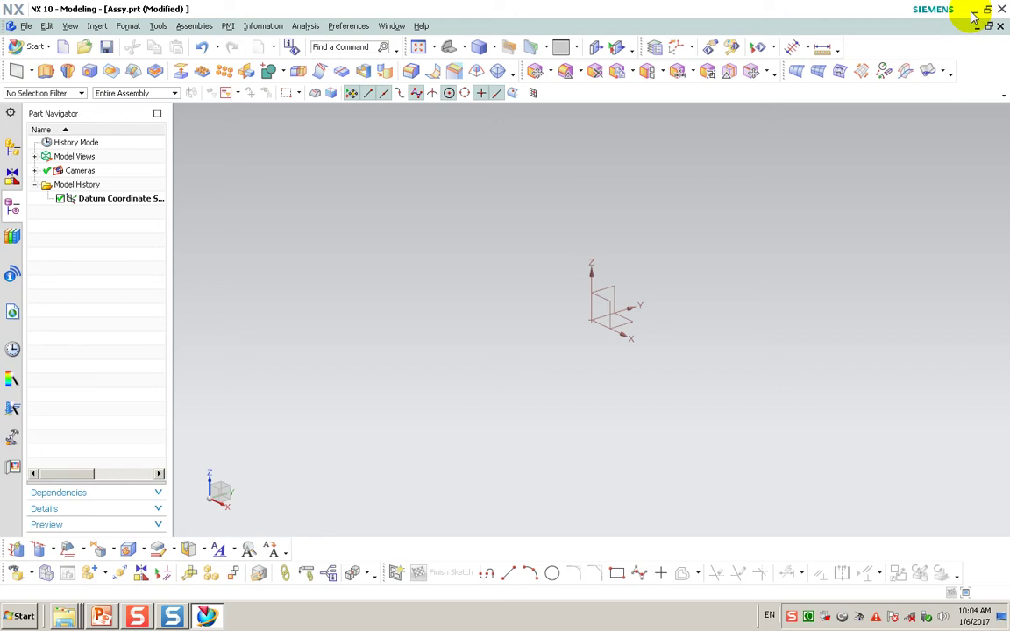
- Move part files P1 through P5 from C:\pp into the Assy folder and minimize Explorer
click(64, 617)
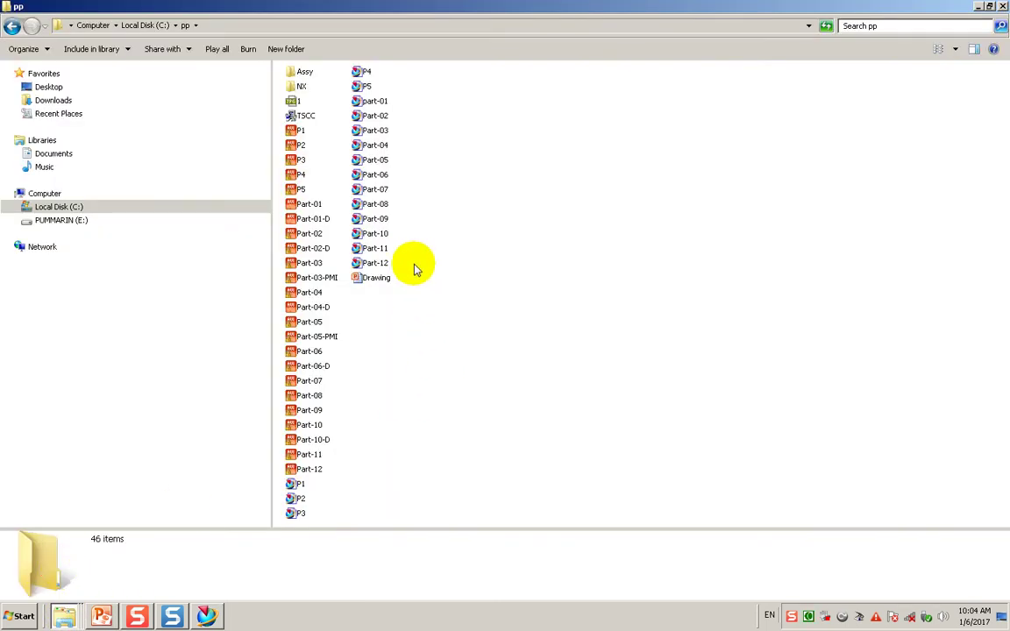
click(302, 487)
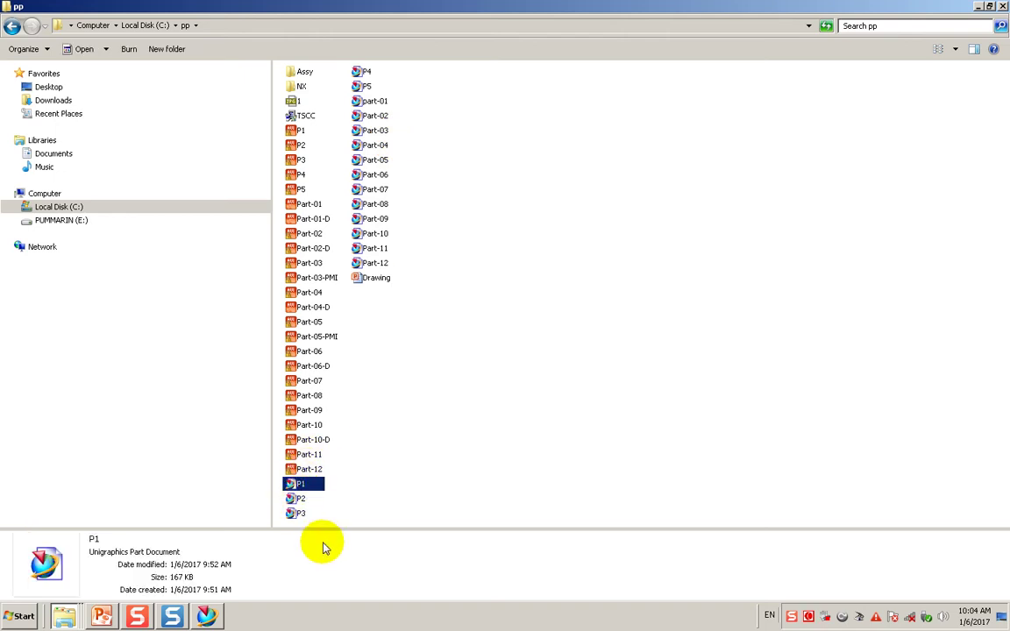
shift+click(366, 88)
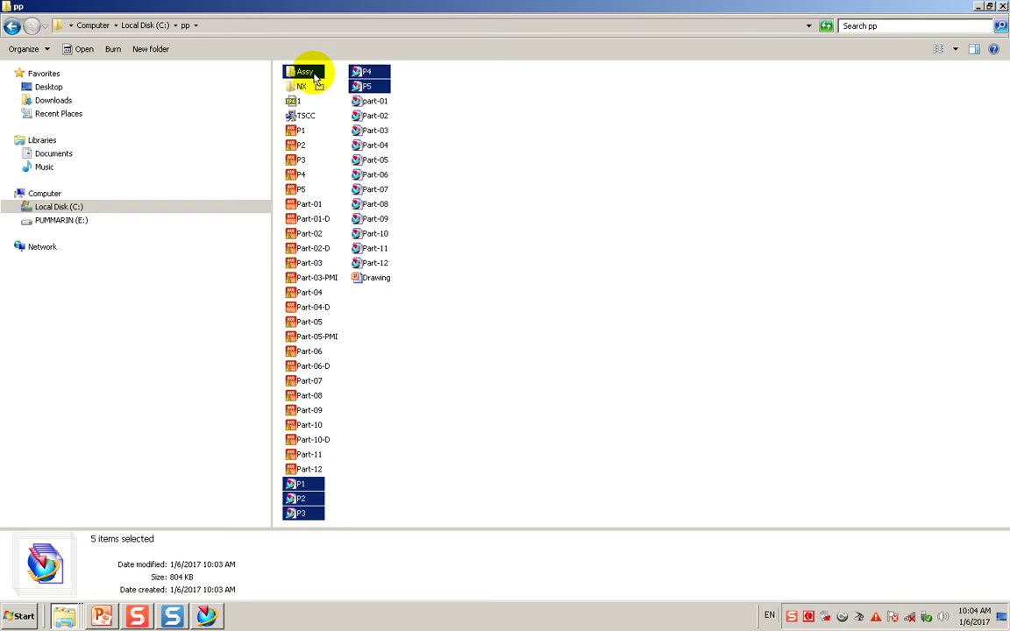
drag(315, 78, 315, 77)
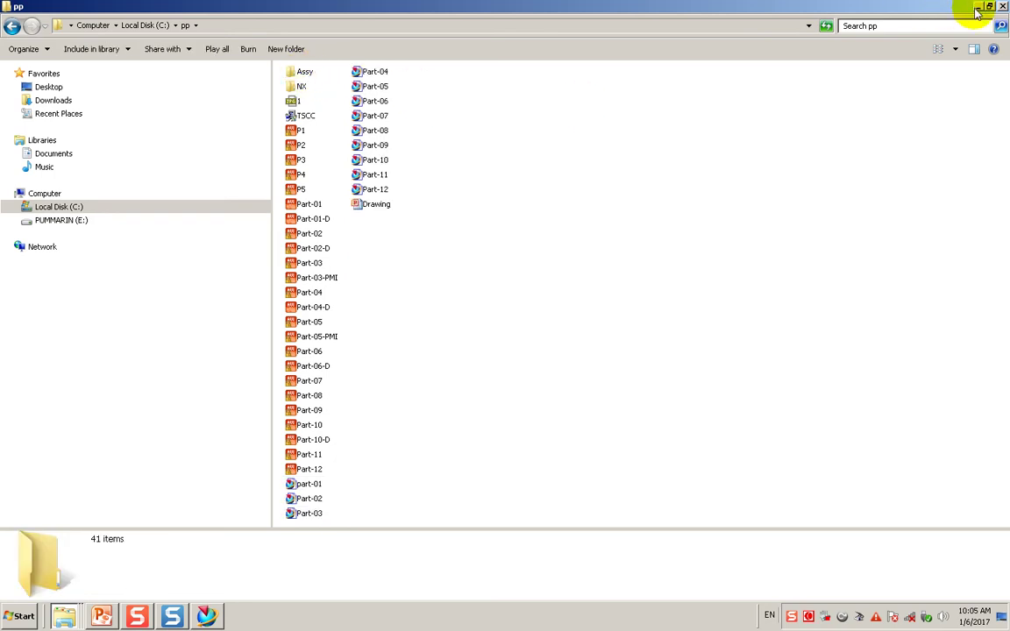
click(978, 9)
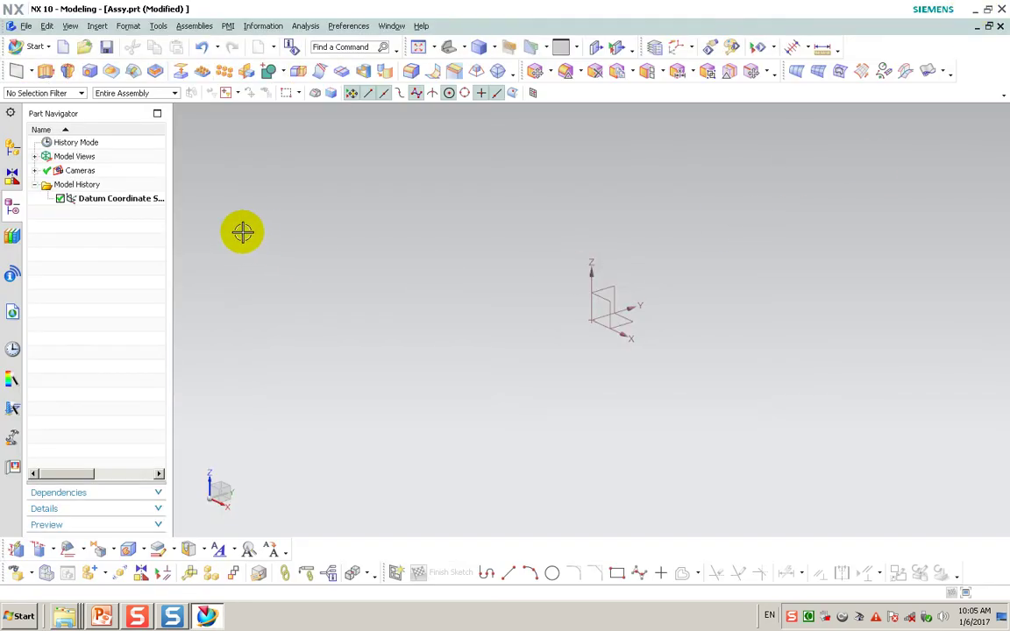
- Show the Assembly Navigator, turn off the PMI application, and start Add Component
click(16, 151)
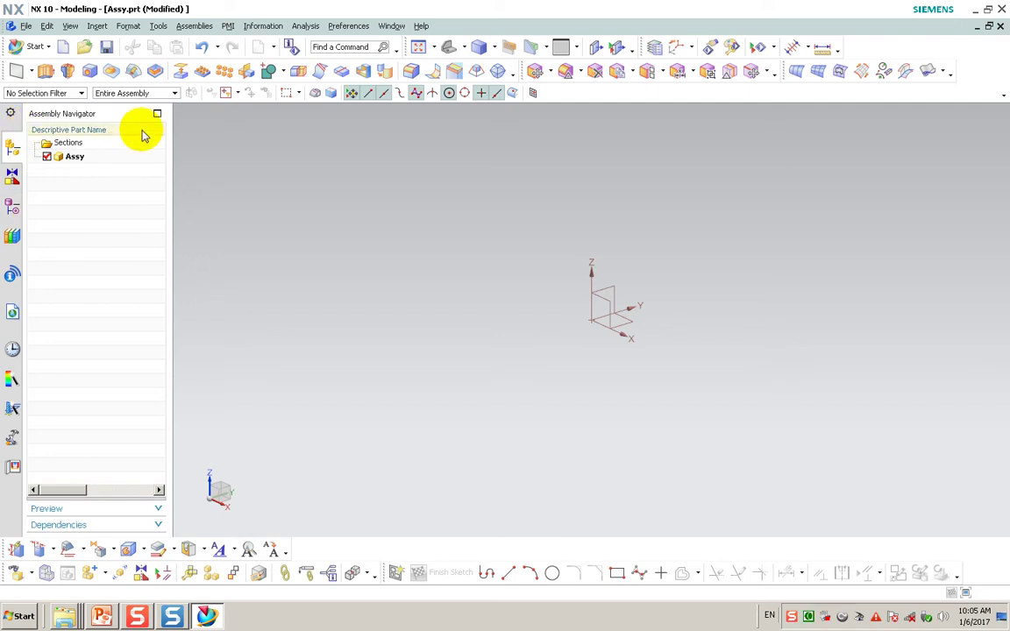
click(34, 46)
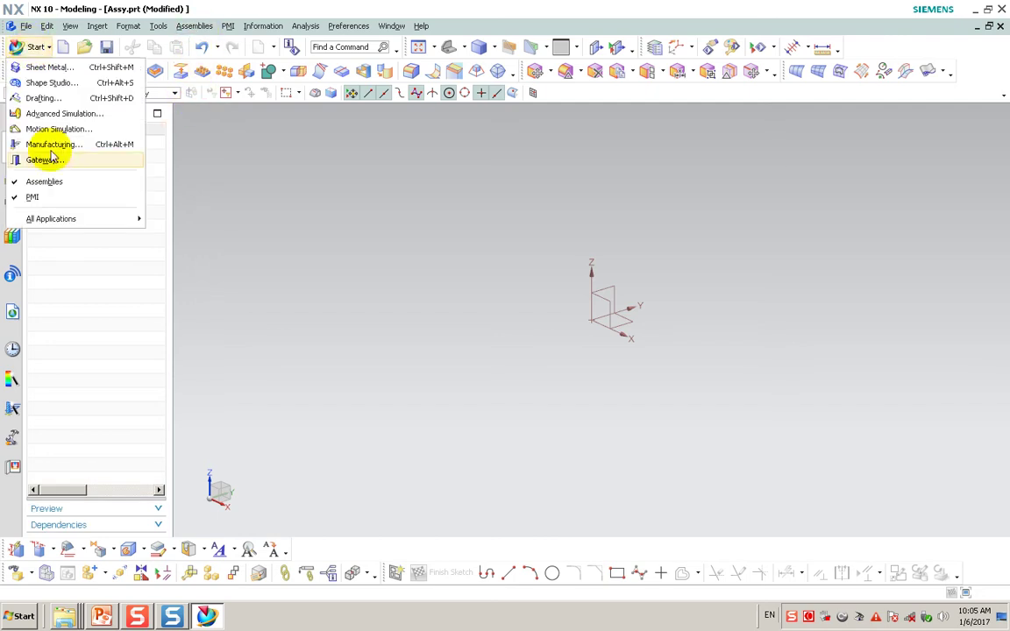
click(33, 197)
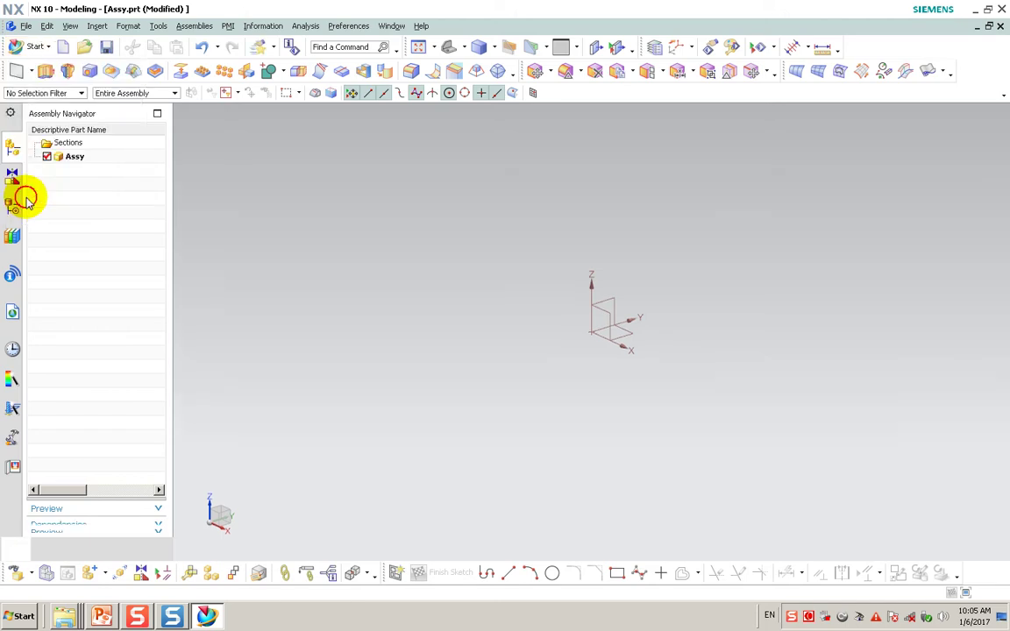
click(29, 76)
click(39, 45)
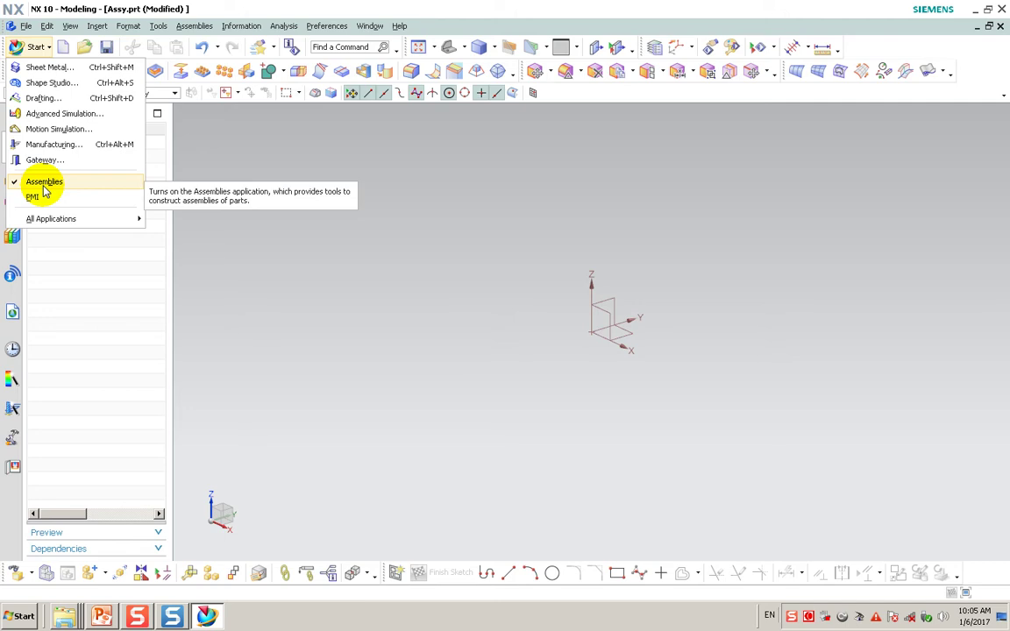
click(91, 578)
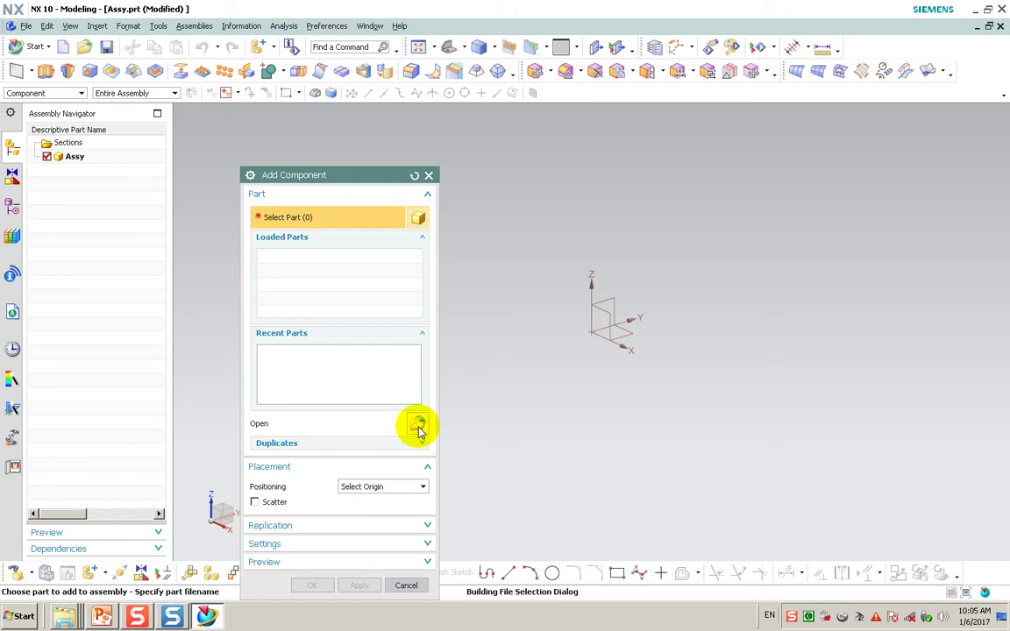
- Add P1–P5 from C:\pp\Assy as components positioned at the Absolute Origin
click(298, 221)
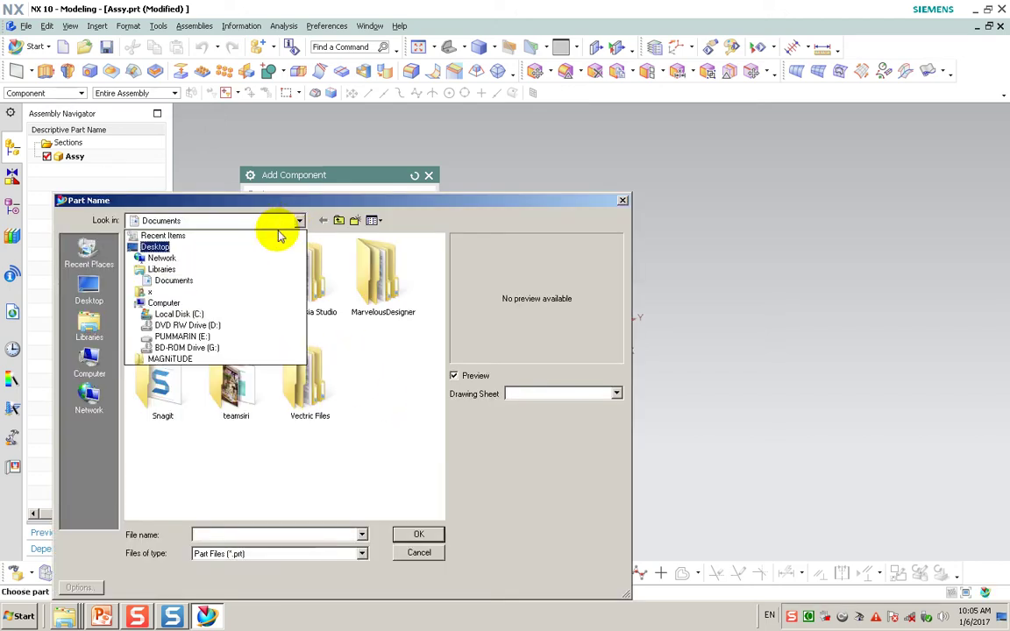
click(180, 314)
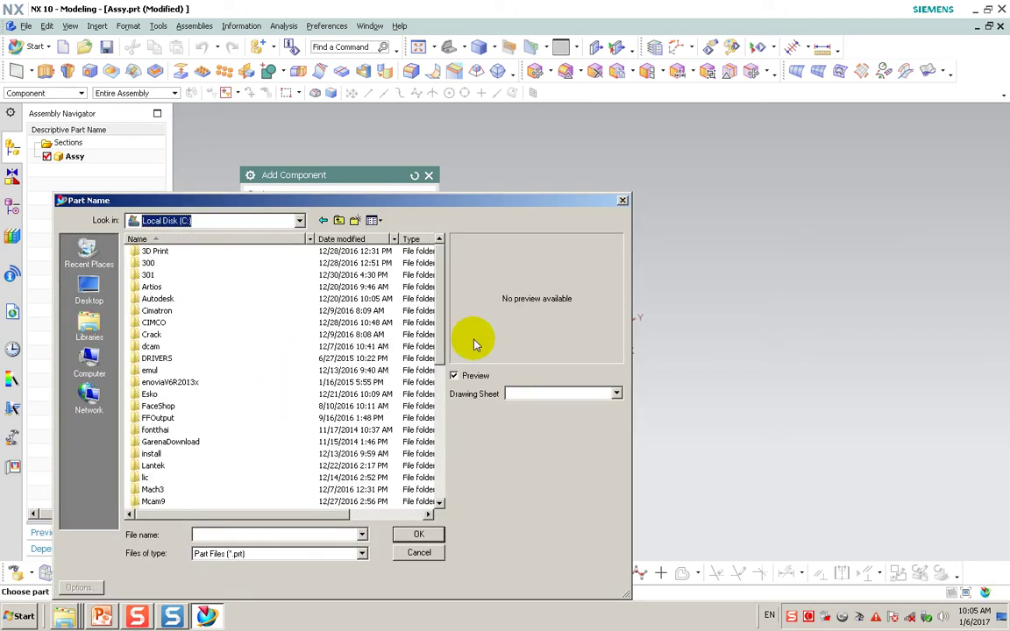
drag(442, 344, 445, 409)
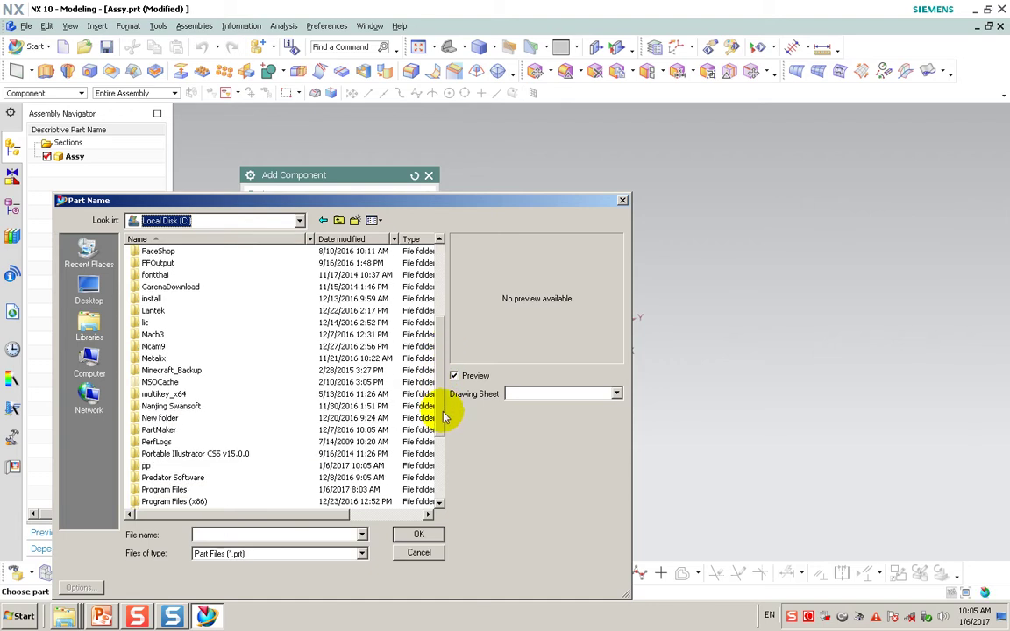
double_click(147, 466)
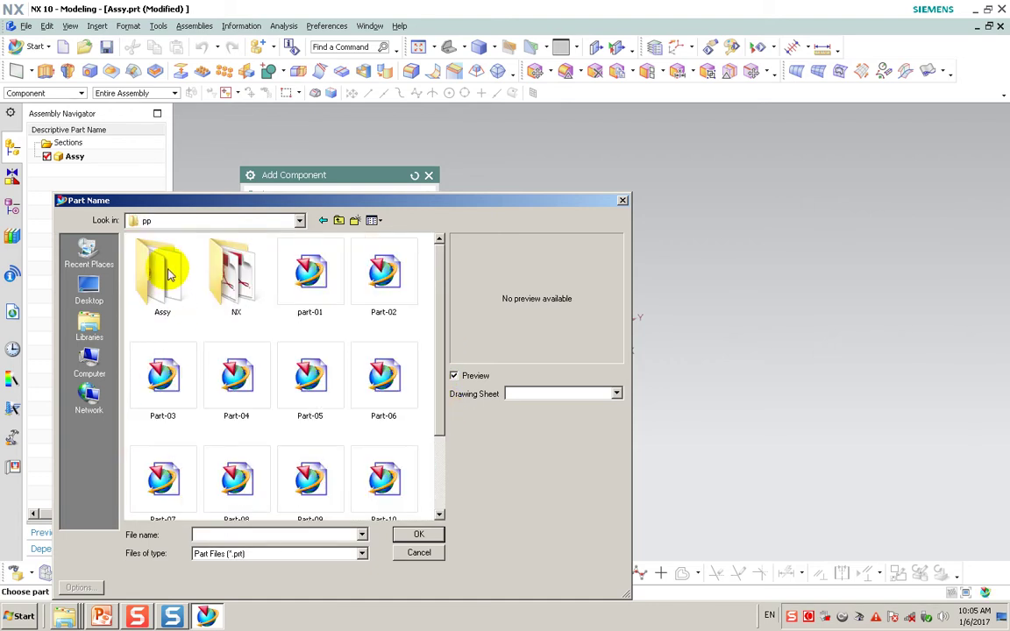
double_click(159, 269)
click(145, 253)
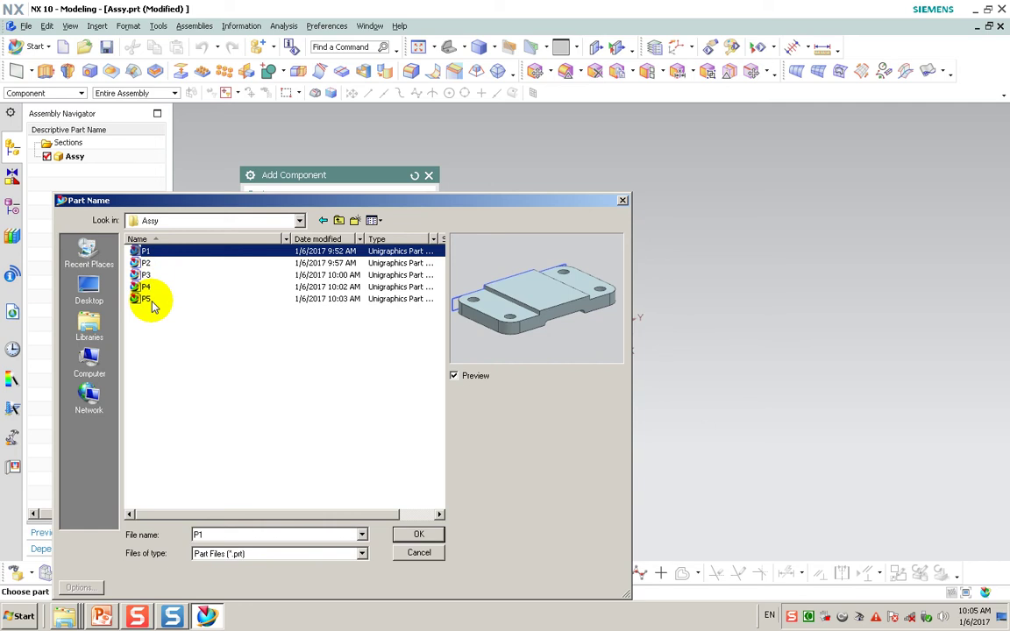
shift+click(147, 299)
click(419, 535)
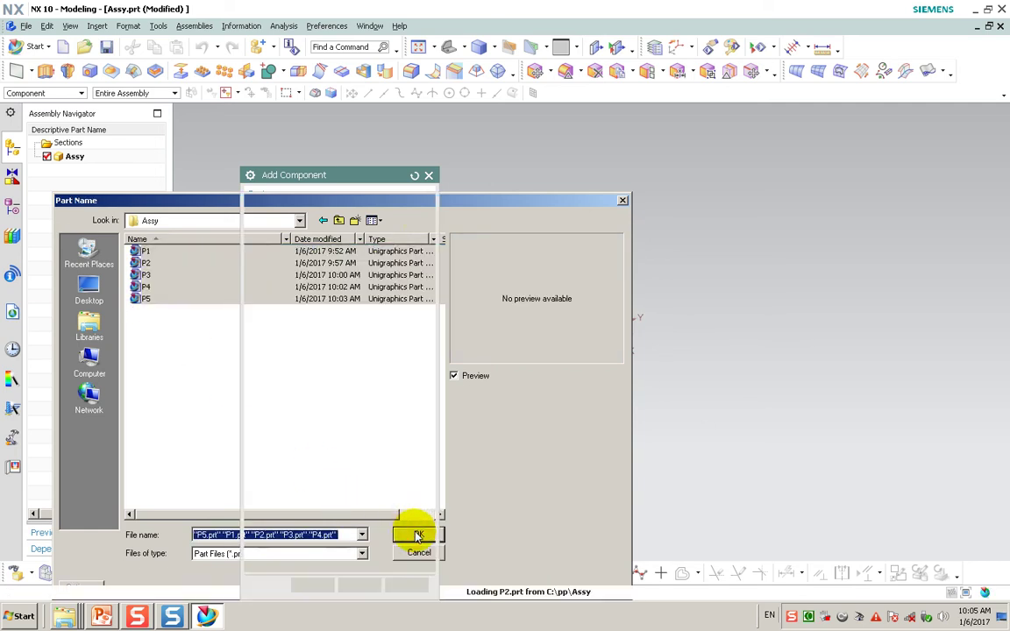
click(415, 490)
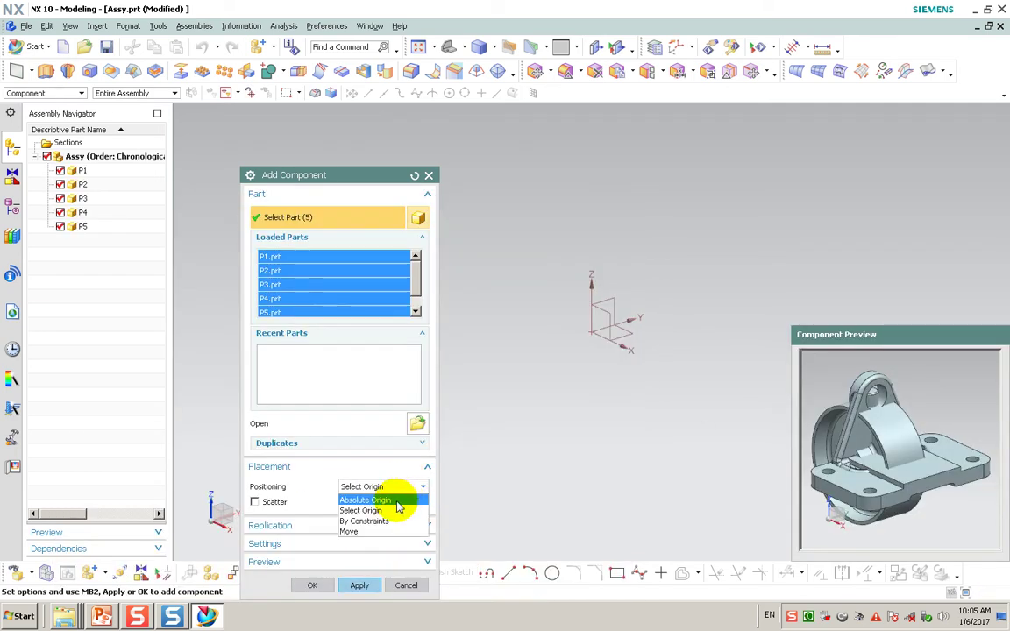
click(373, 498)
click(315, 585)
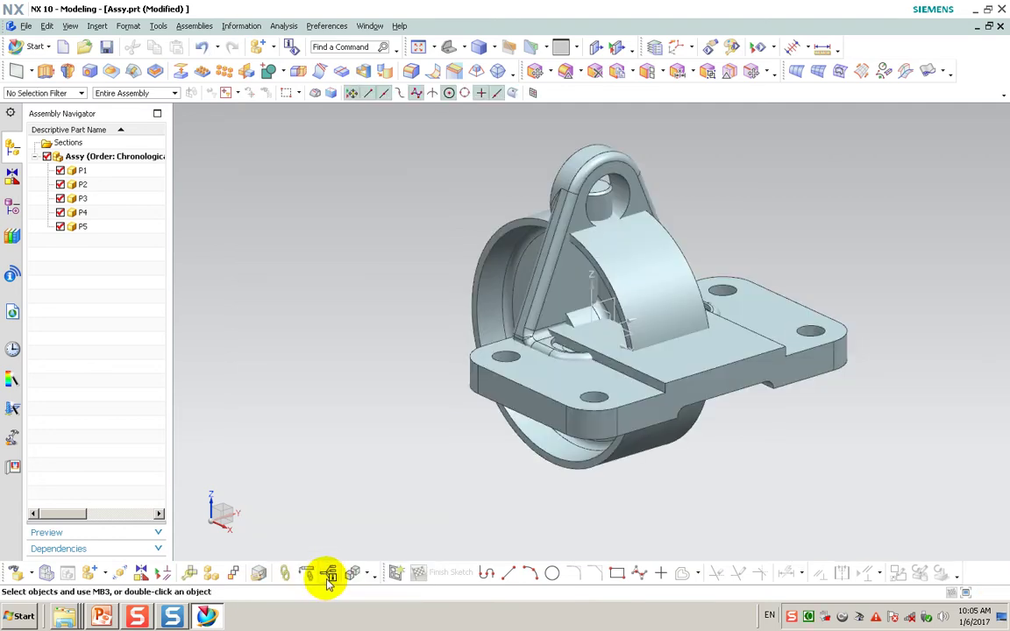
- Slide the base part P1 75 along X with Move Component
scroll(360, 361, down, 1)
scroll(362, 358, down, 1)
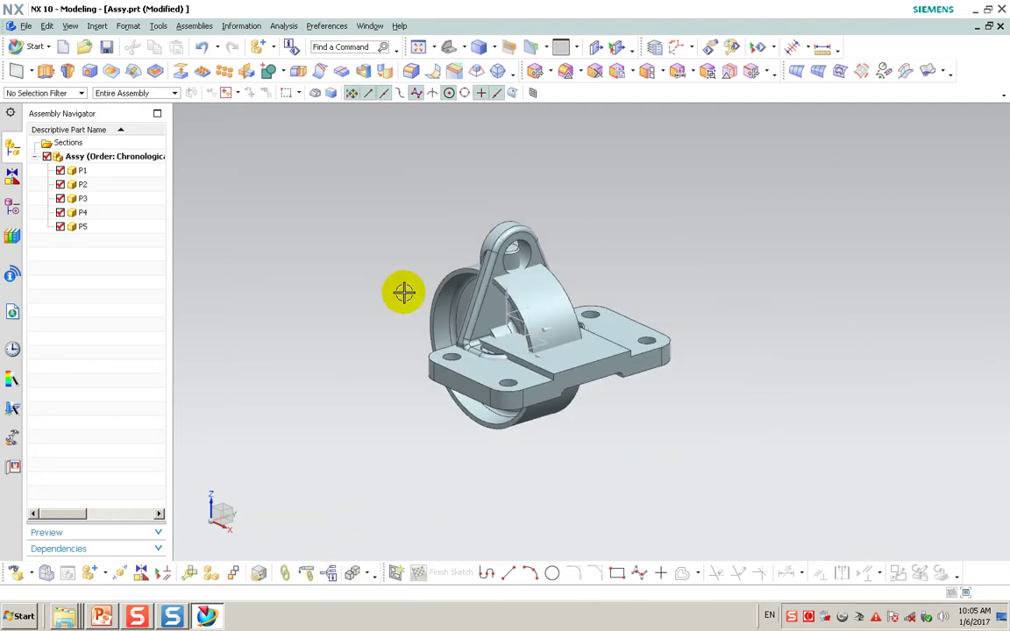
click(605, 356)
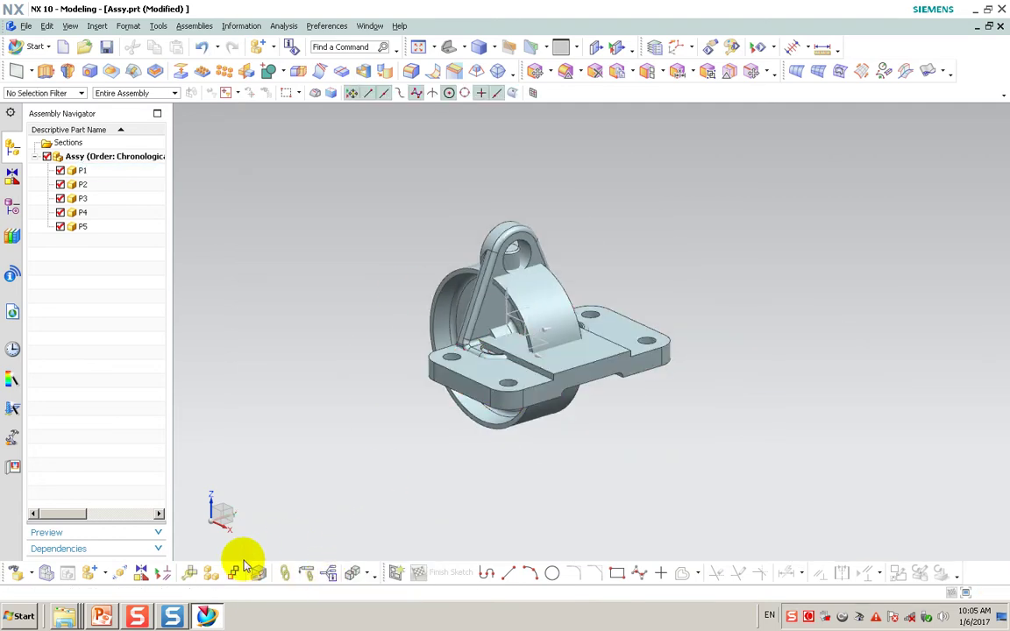
click(119, 574)
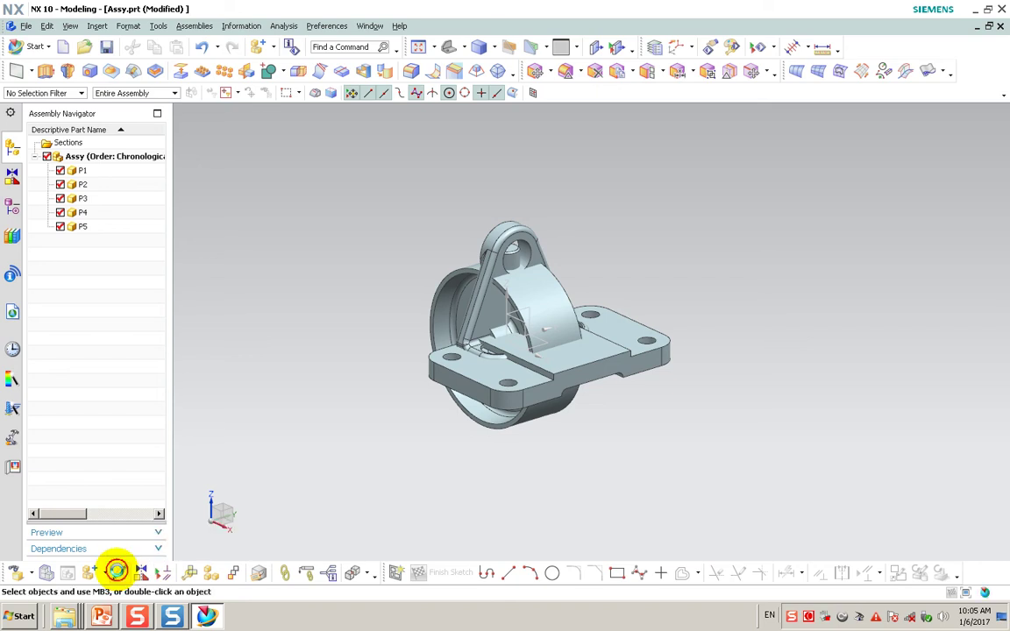
click(591, 354)
click(341, 289)
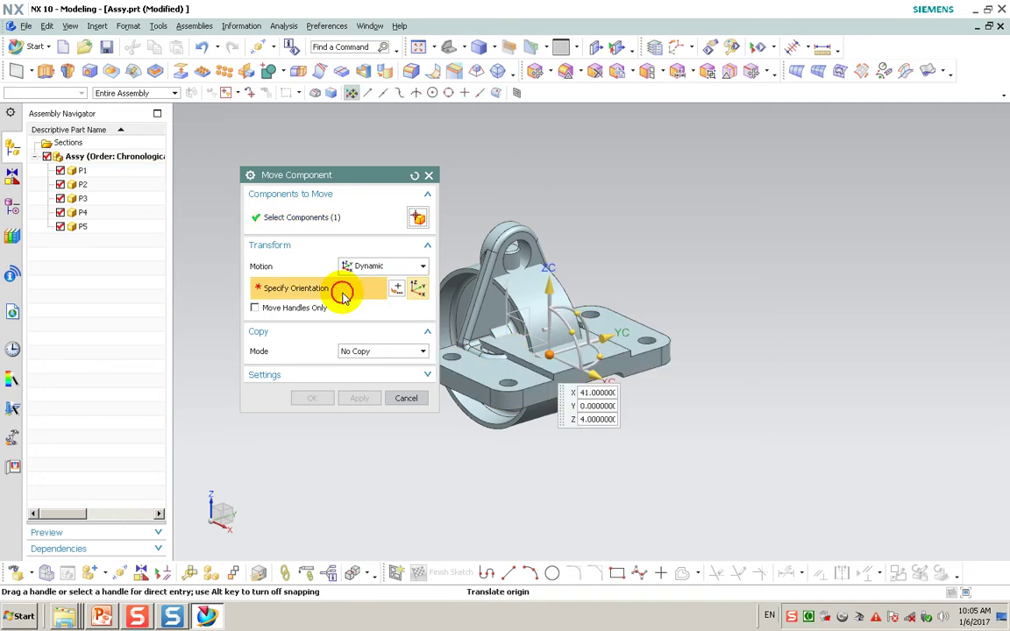
drag(598, 360, 763, 453)
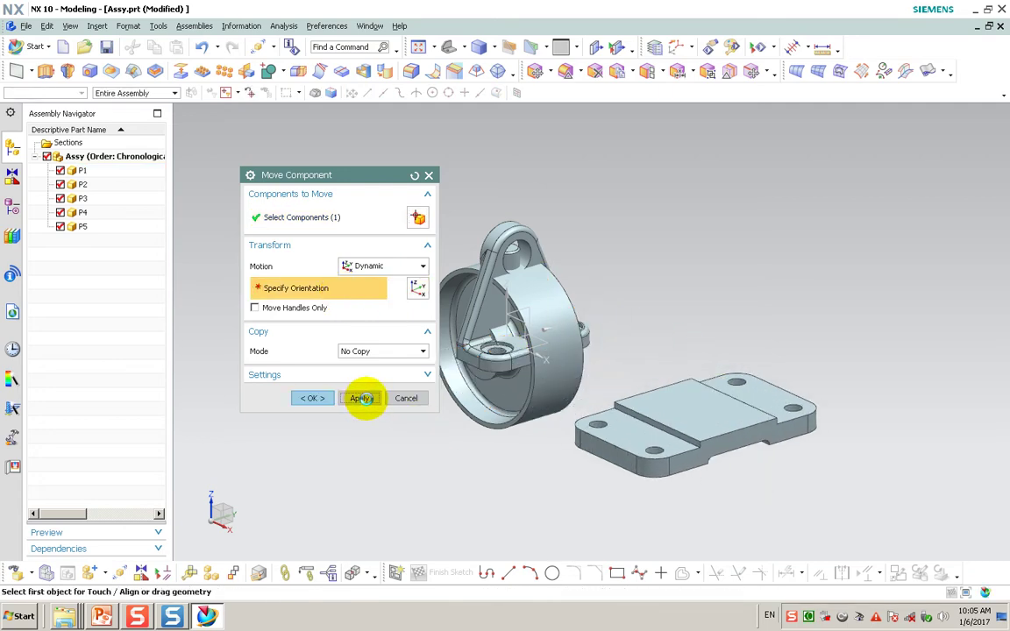
click(361, 399)
- Move the wheel away to the upper right
click(553, 318)
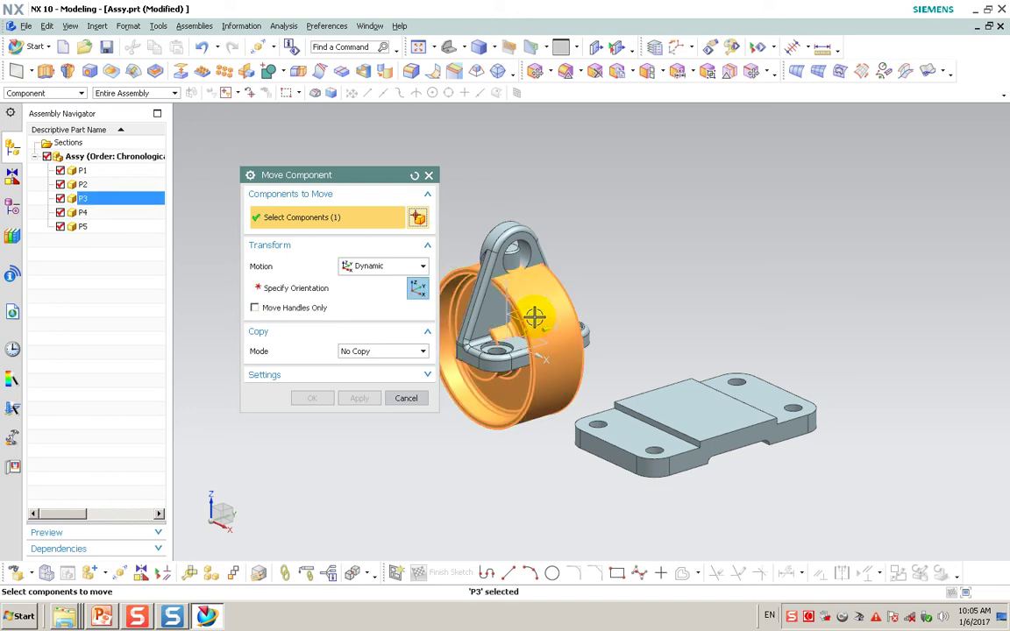
click(342, 288)
drag(561, 321, 807, 244)
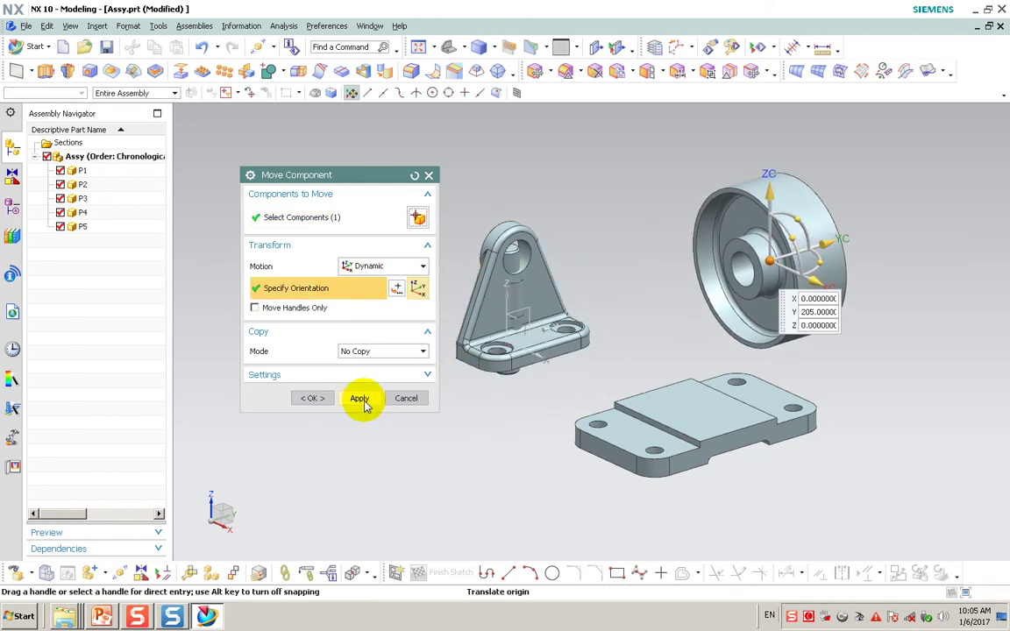
click(361, 399)
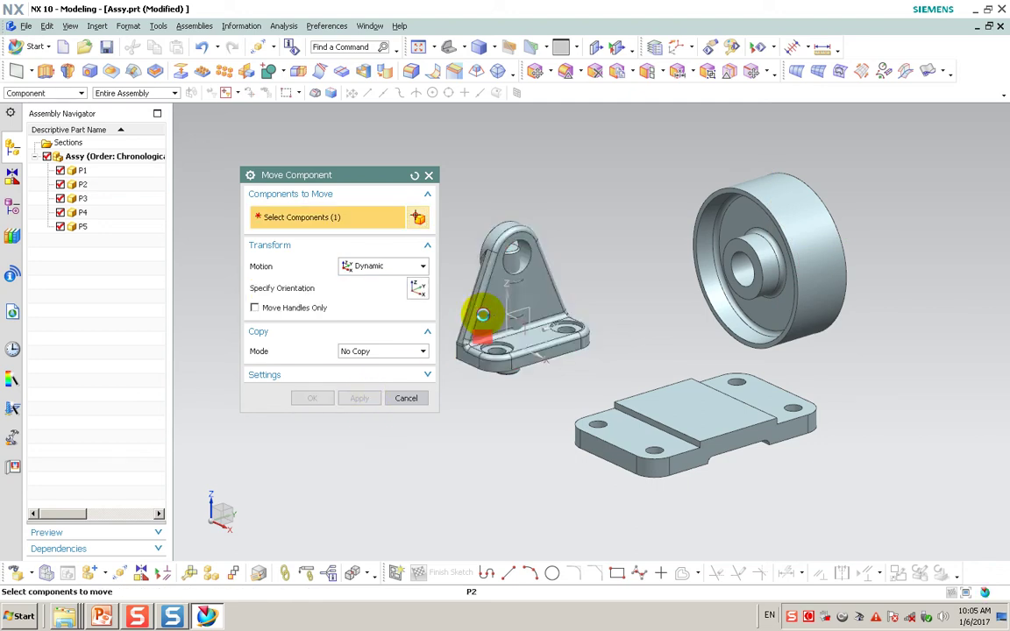
- Slide the bracket left along the X axis beside the pin
click(483, 314)
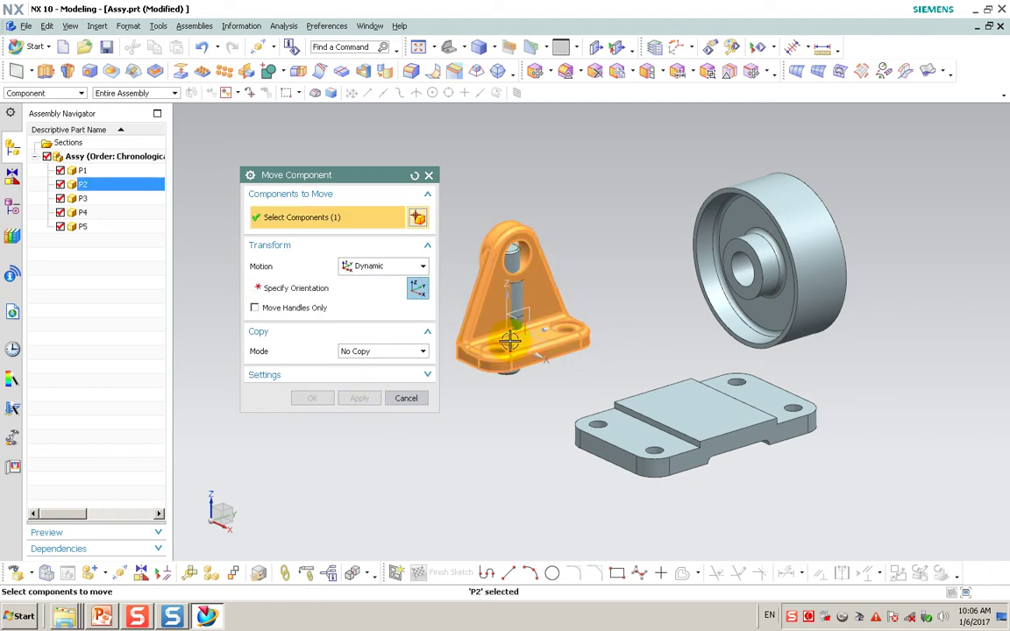
click(360, 291)
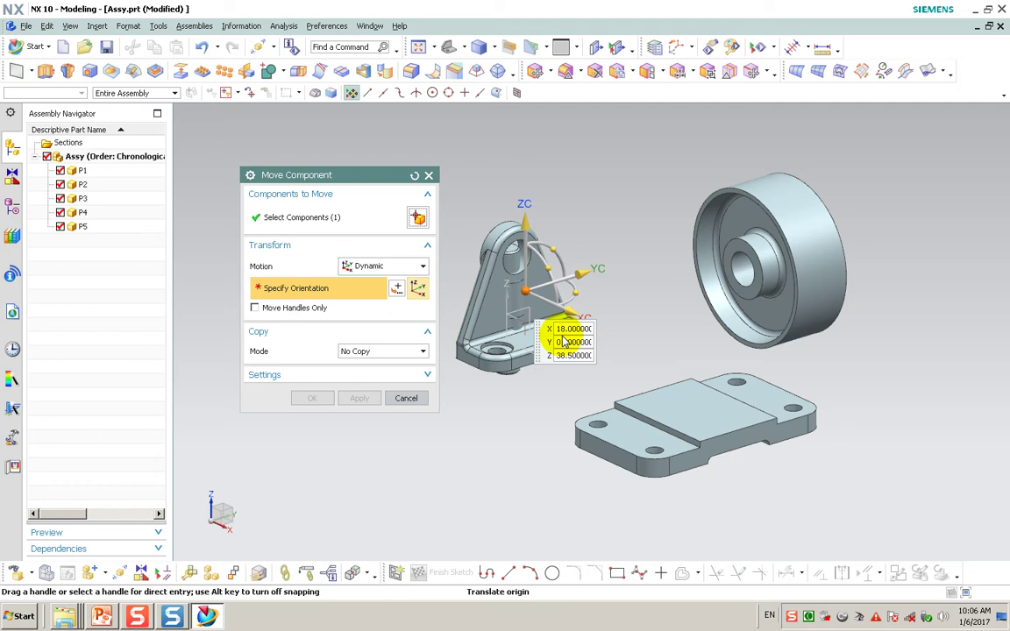
drag(570, 309, 512, 254)
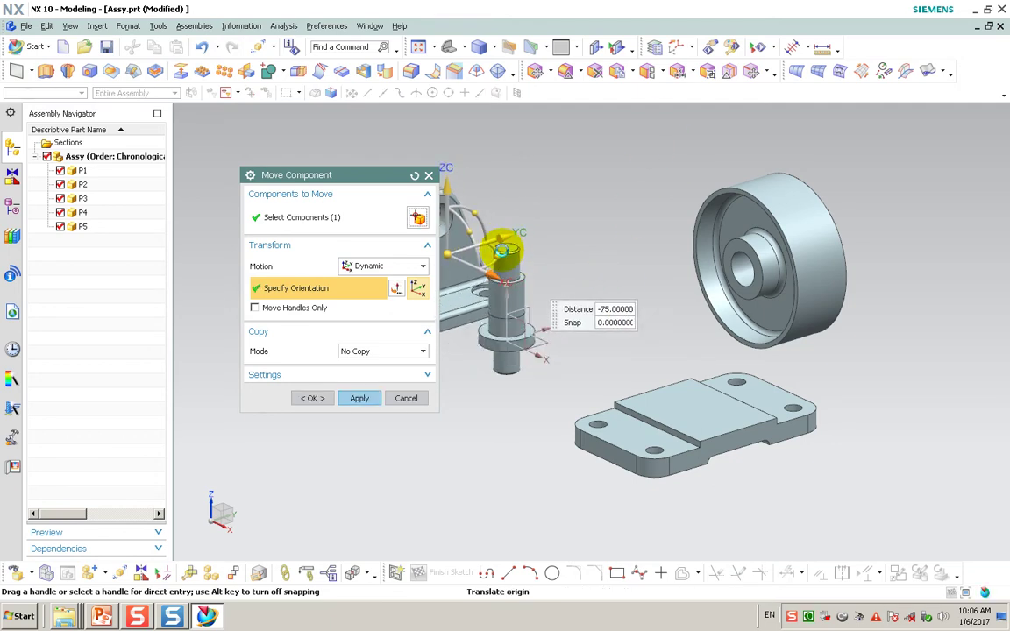
click(361, 399)
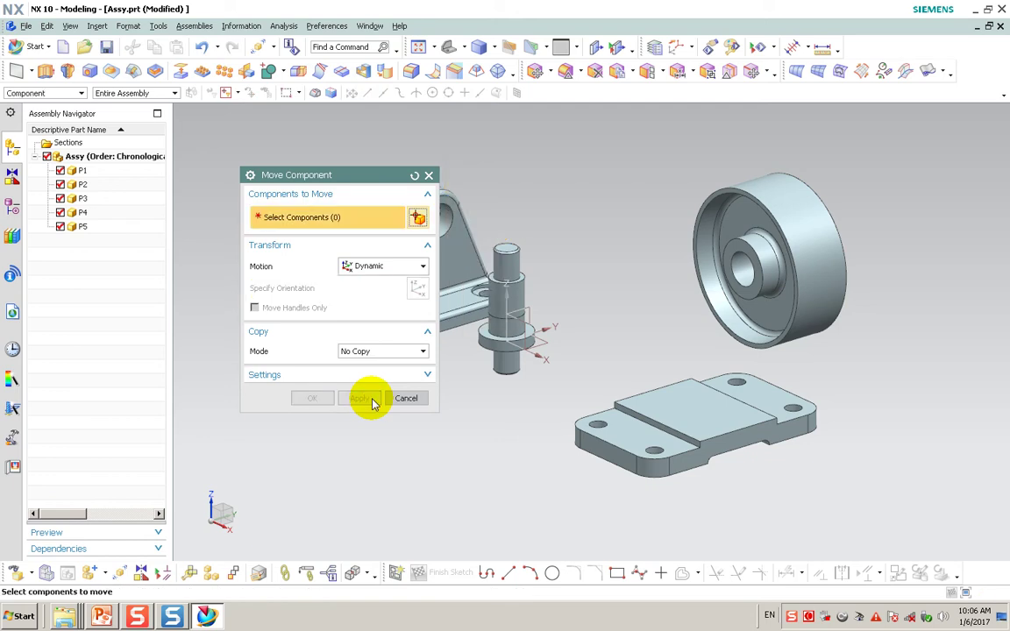
- Copy the bracket to the right end of the base plate
click(449, 266)
click(366, 295)
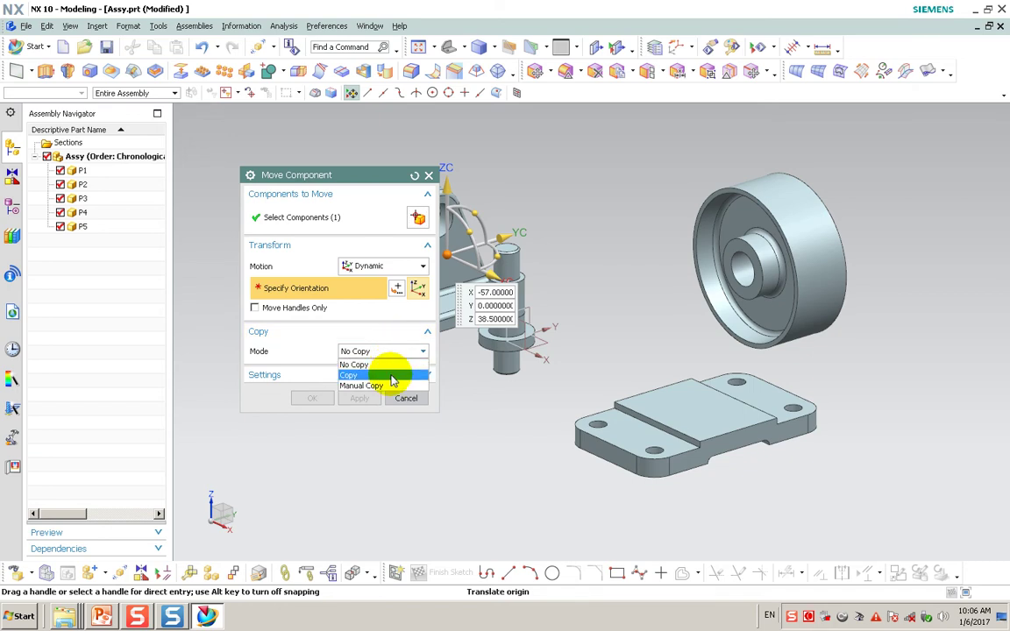
click(392, 381)
mouse_move(419, 285)
mouse_down()
mouse_move(531, 296)
mouse_move(876, 510)
mouse_up()
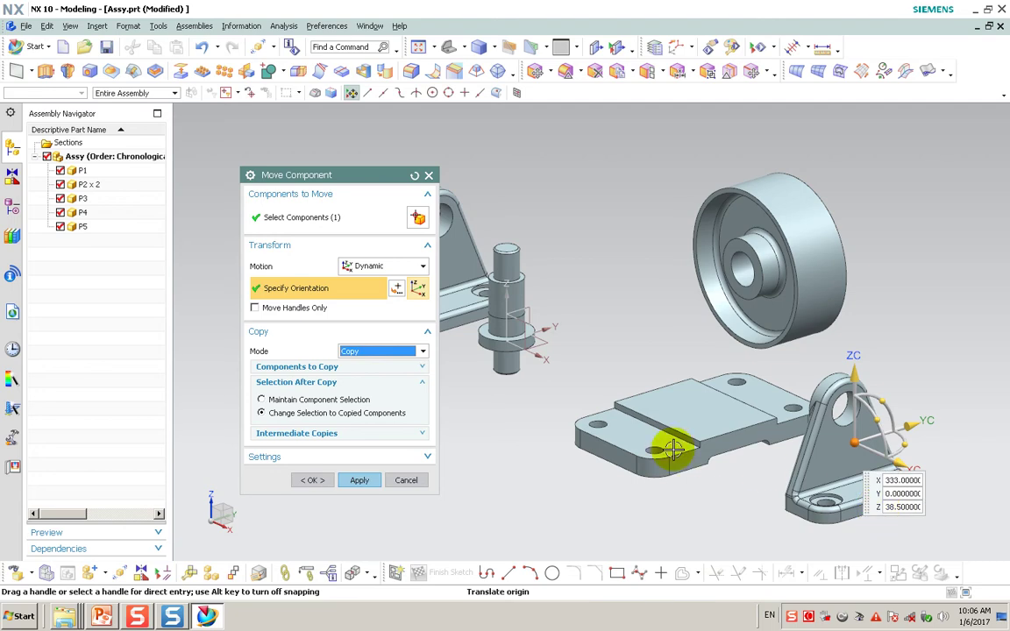
click(367, 485)
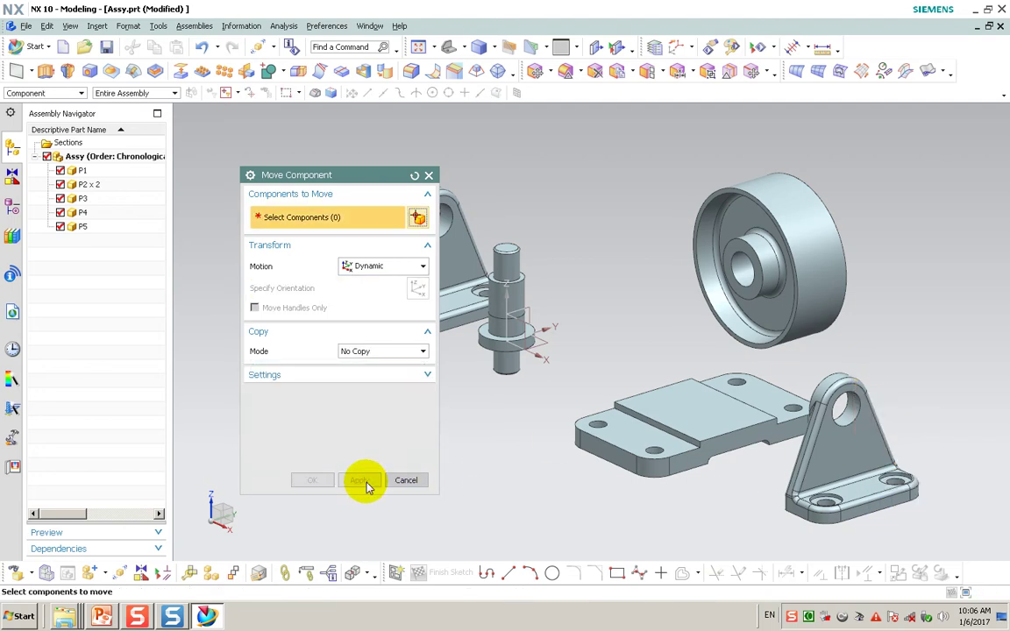
- Lower the orange bushing along the Z axis
click(463, 340)
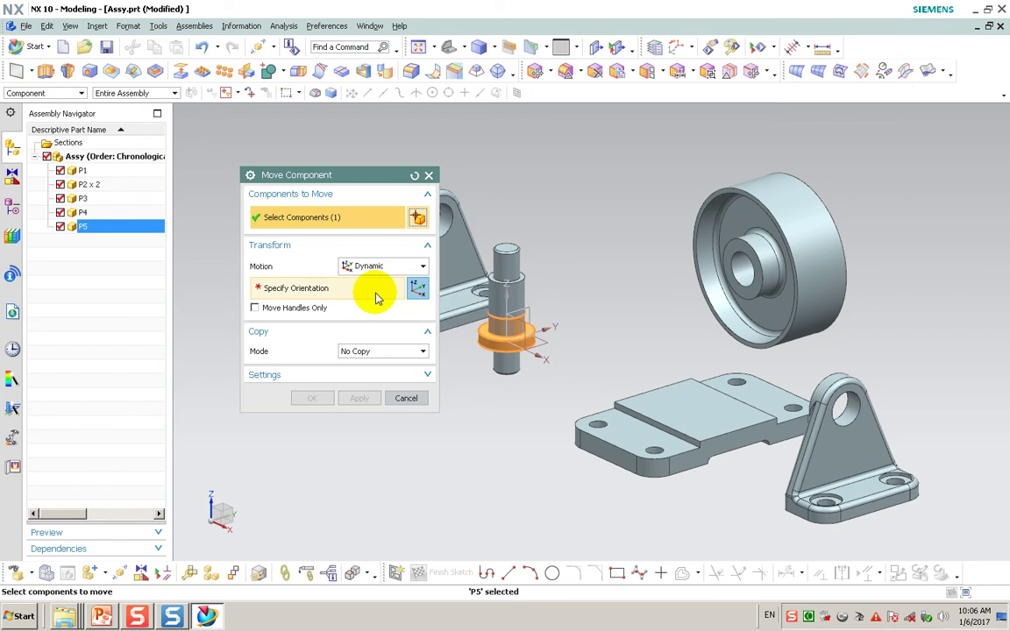
mouse_move(507, 281)
mouse_down()
mouse_move(500, 336)
mouse_move(485, 338)
mouse_up()
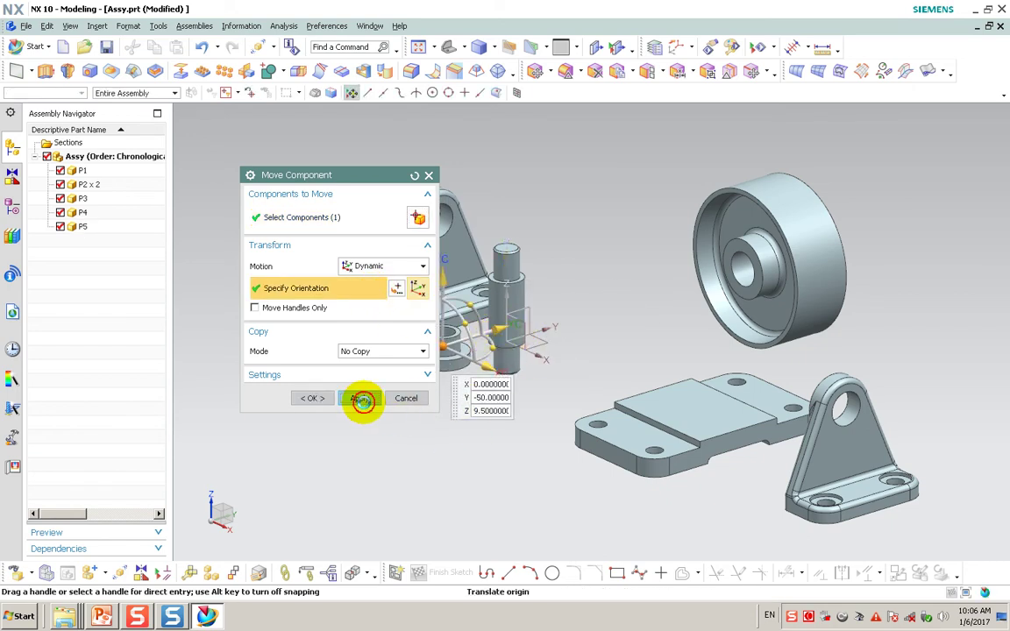
click(362, 400)
- Copy the bushing off to the right, giving two bushings
click(459, 351)
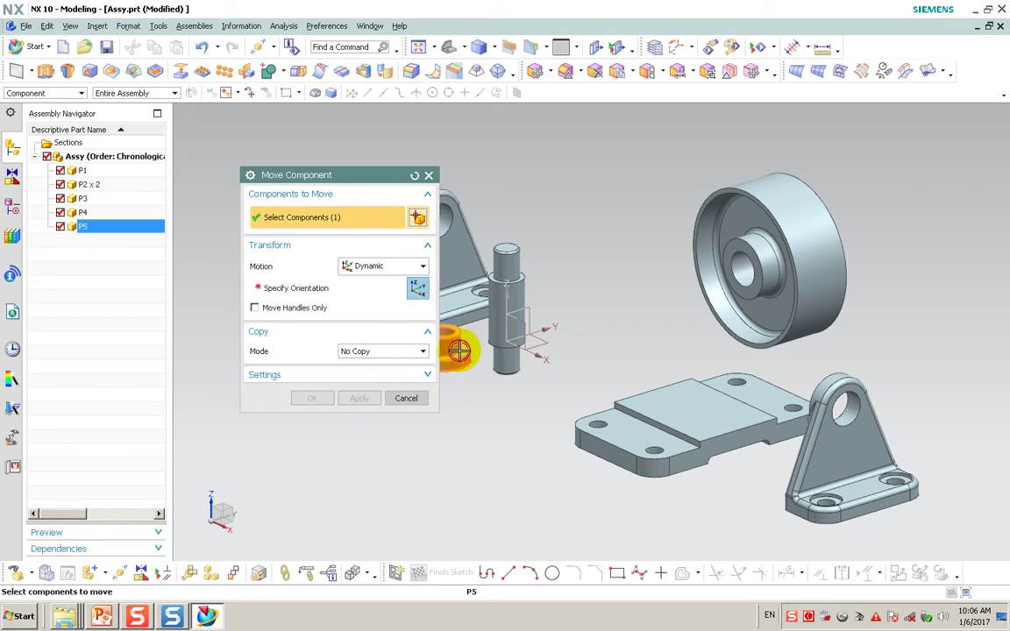
click(419, 352)
click(399, 376)
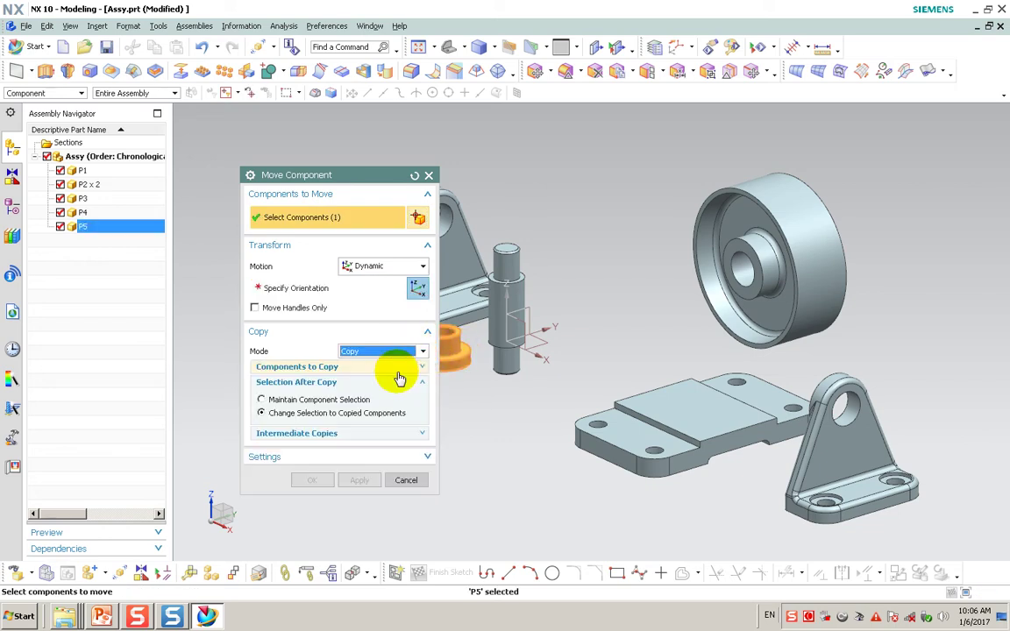
click(363, 290)
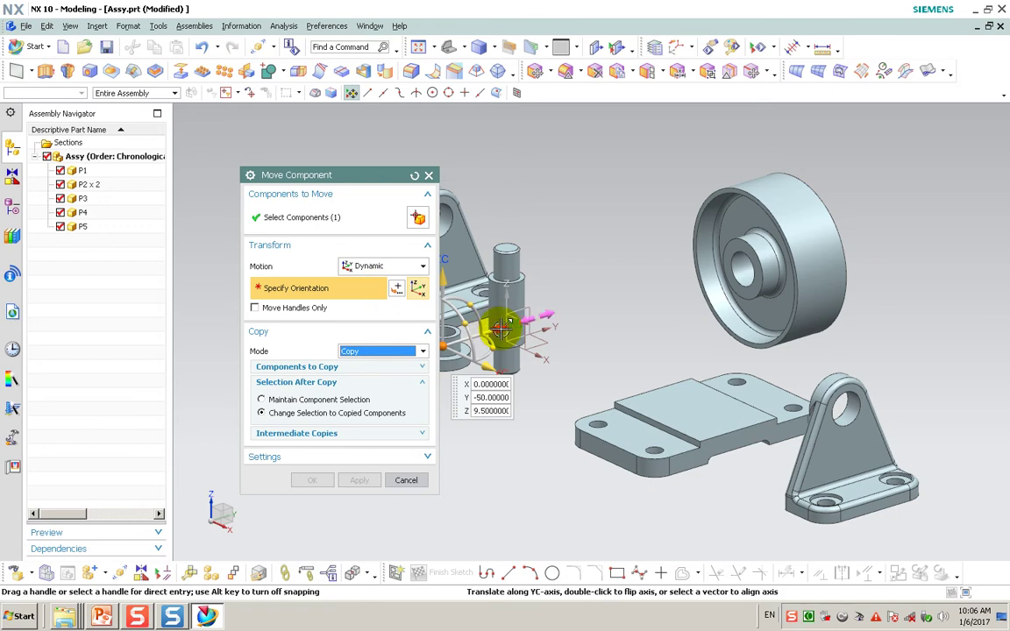
drag(514, 326, 641, 277)
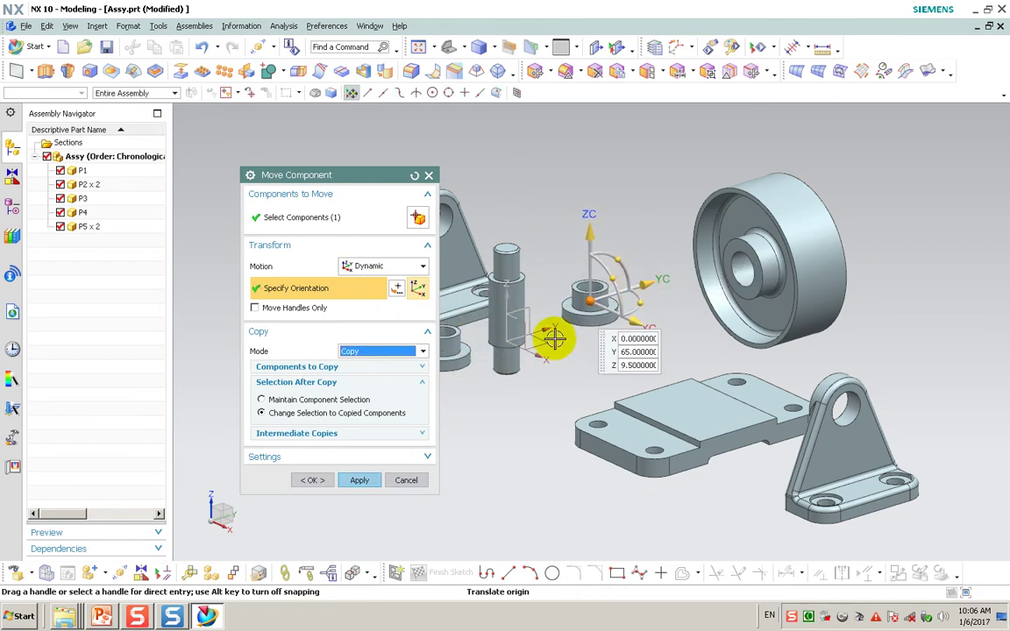
click(321, 481)
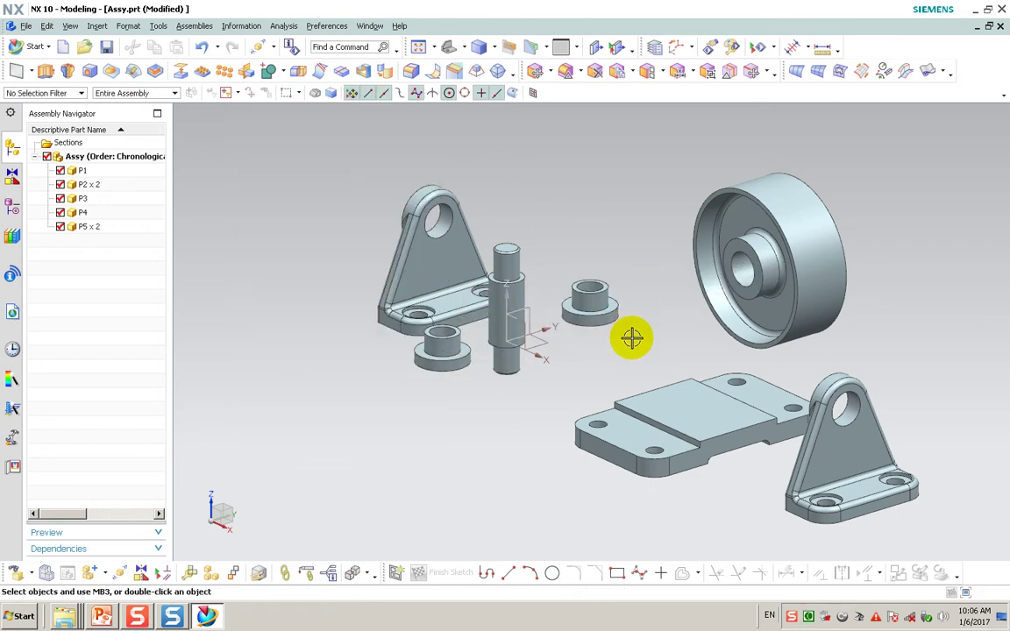
- Recolour the base plate cyan with Edit Object Display
mouse_move(671, 355)
shift+middle_down()
mouse_move(611, 349)
mouse_move(587, 330)
shift+middle_up()
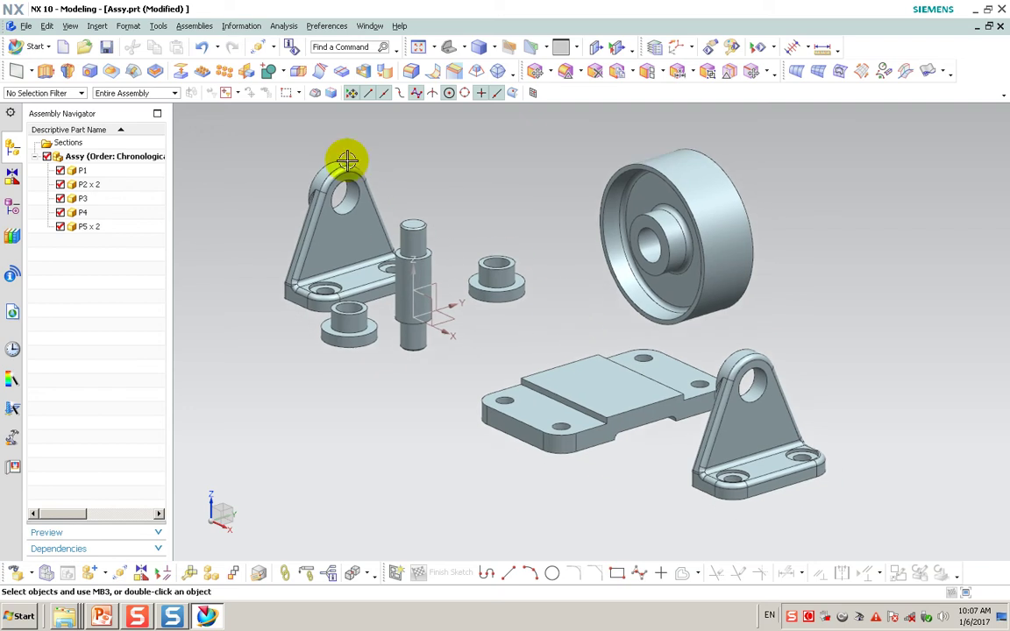
click(49, 27)
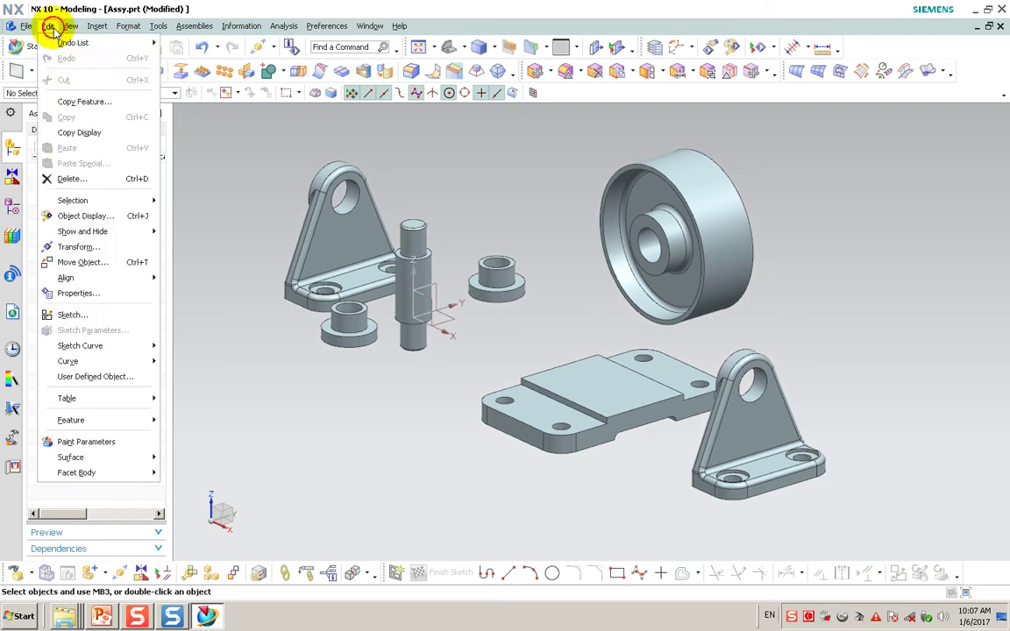
click(123, 218)
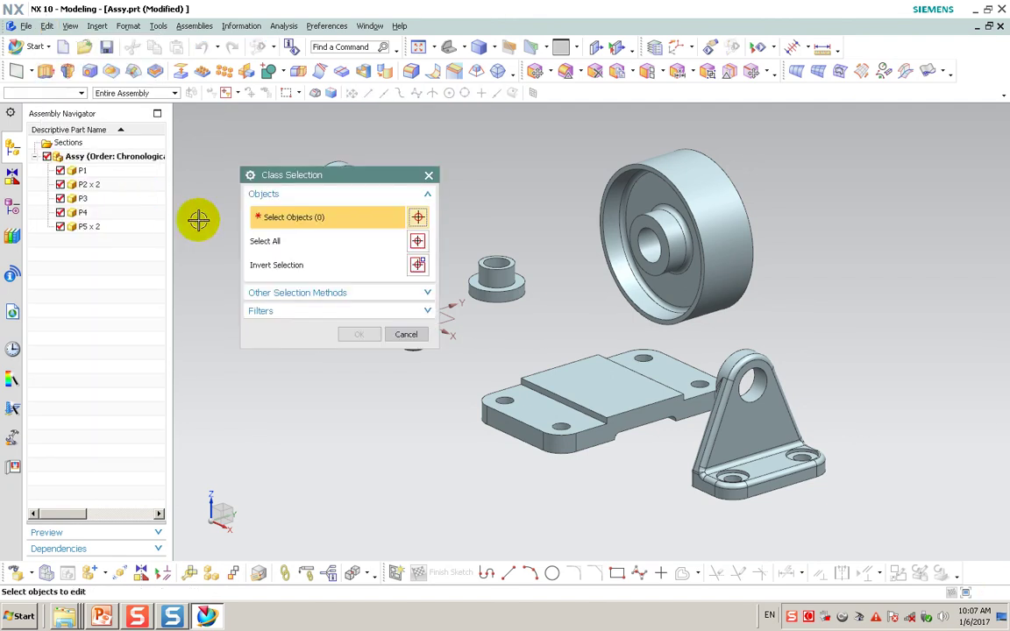
click(553, 373)
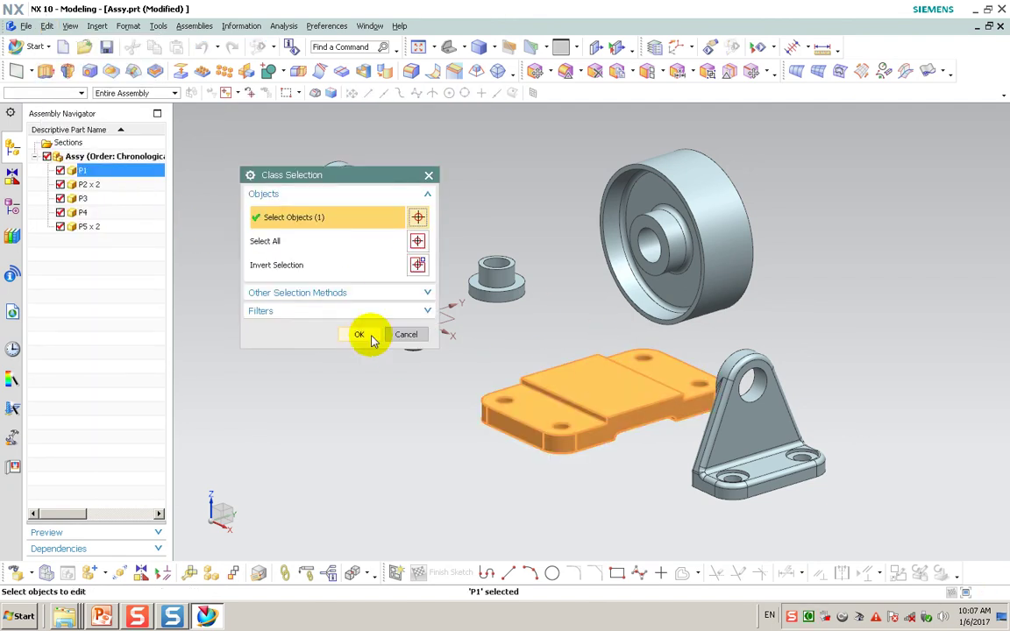
click(369, 336)
click(396, 254)
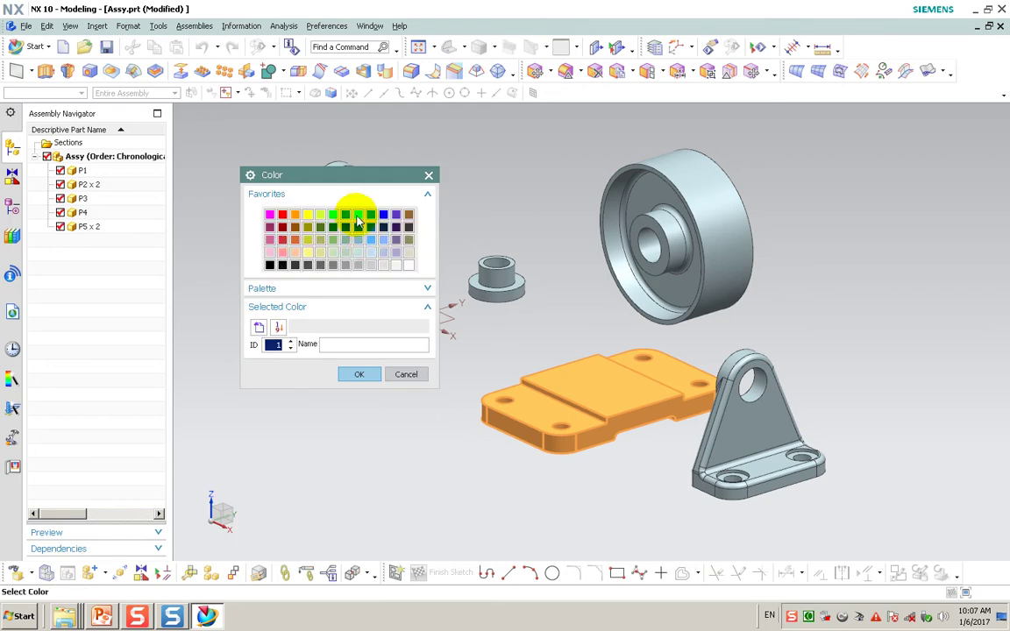
click(371, 239)
click(358, 375)
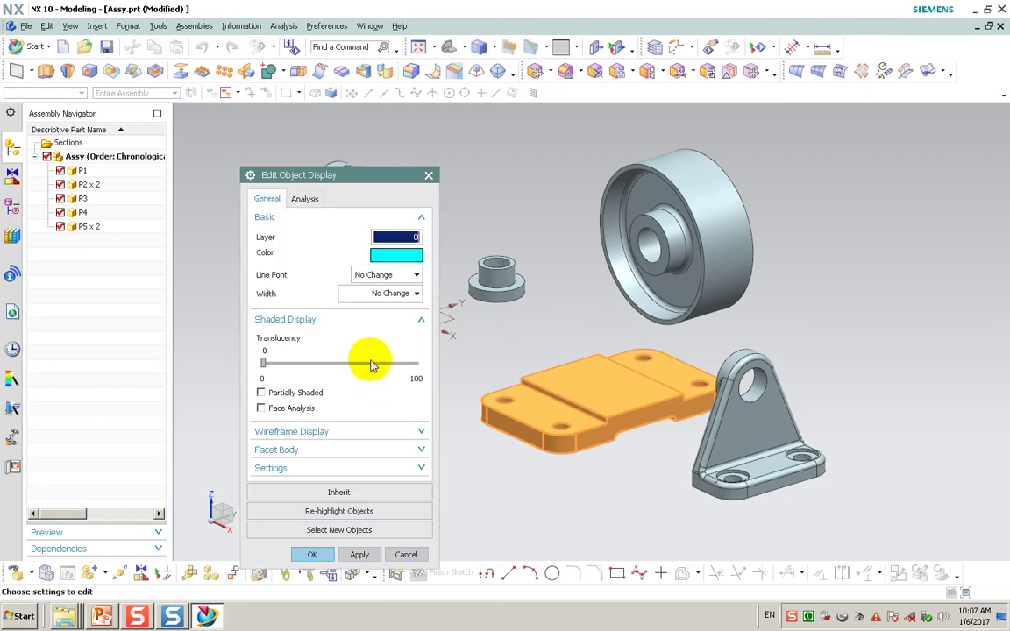
click(369, 555)
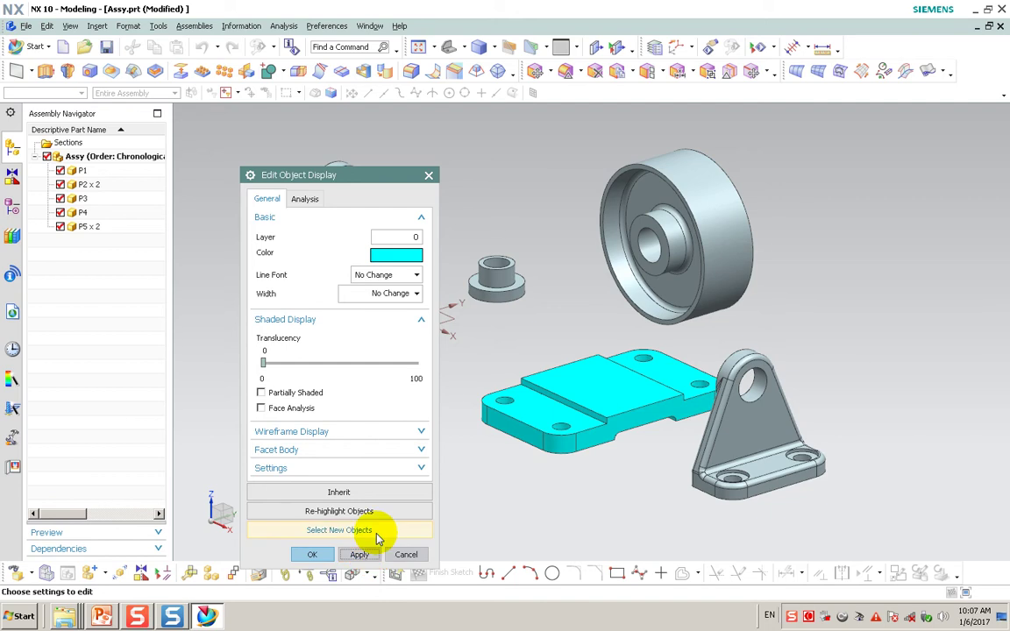
- Recolour both bushings lime yellow
click(378, 534)
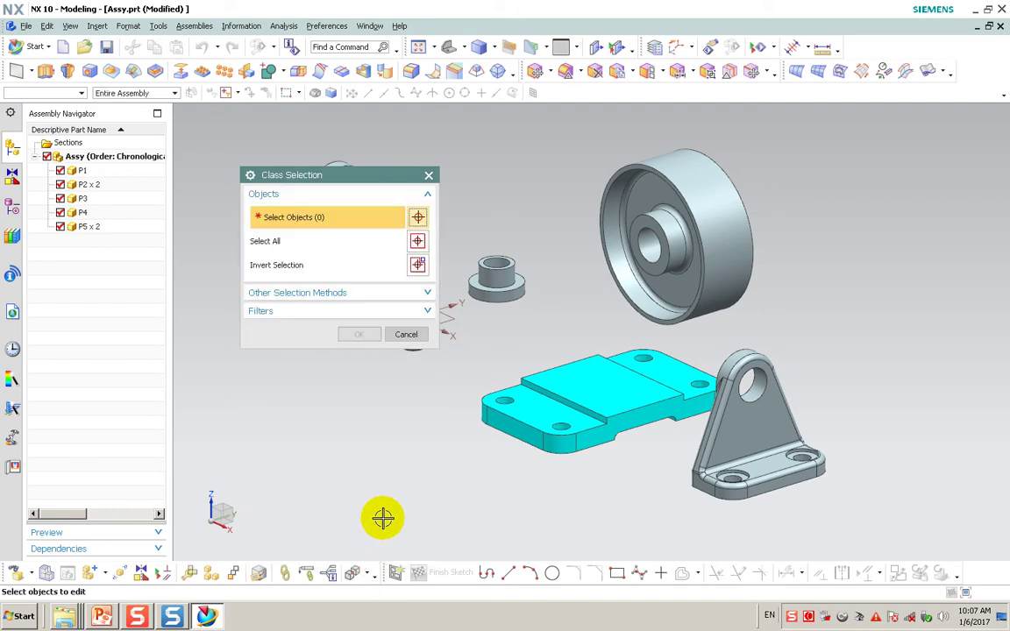
click(511, 294)
drag(366, 179, 244, 204)
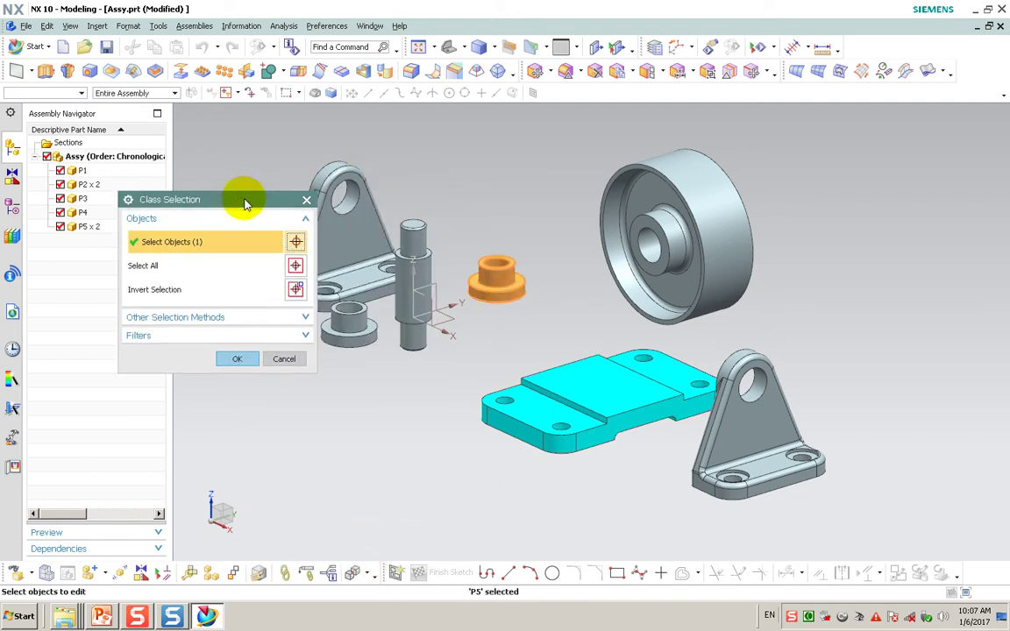
click(349, 326)
click(244, 361)
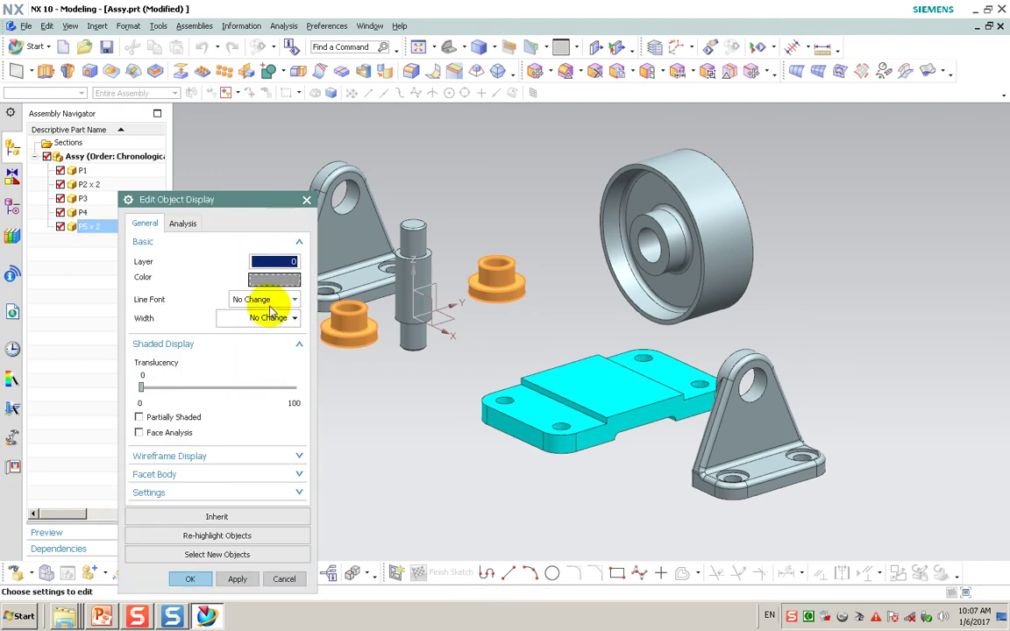
click(273, 279)
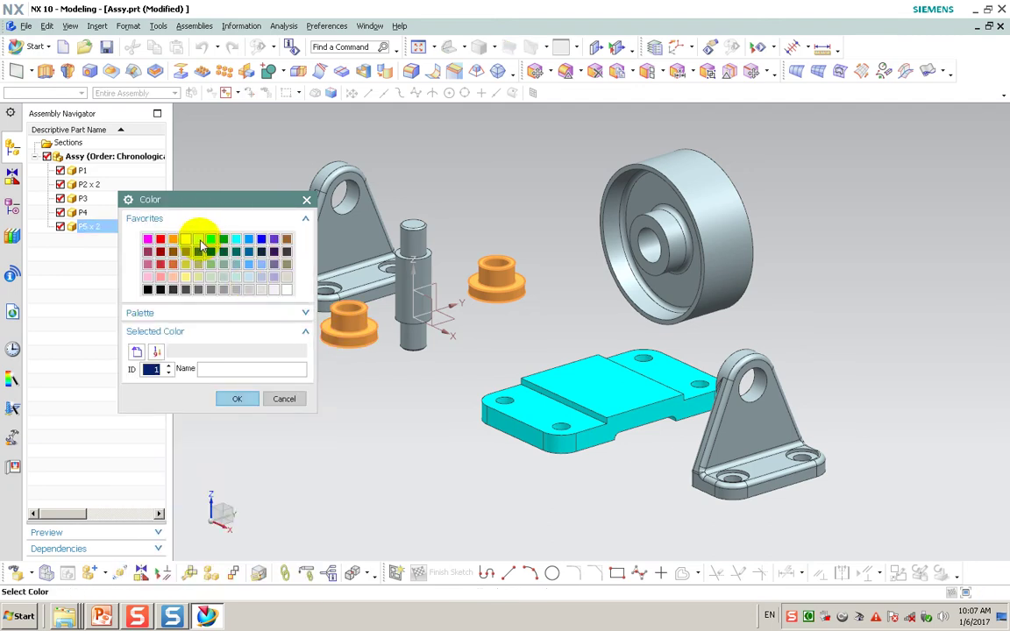
click(198, 240)
click(238, 399)
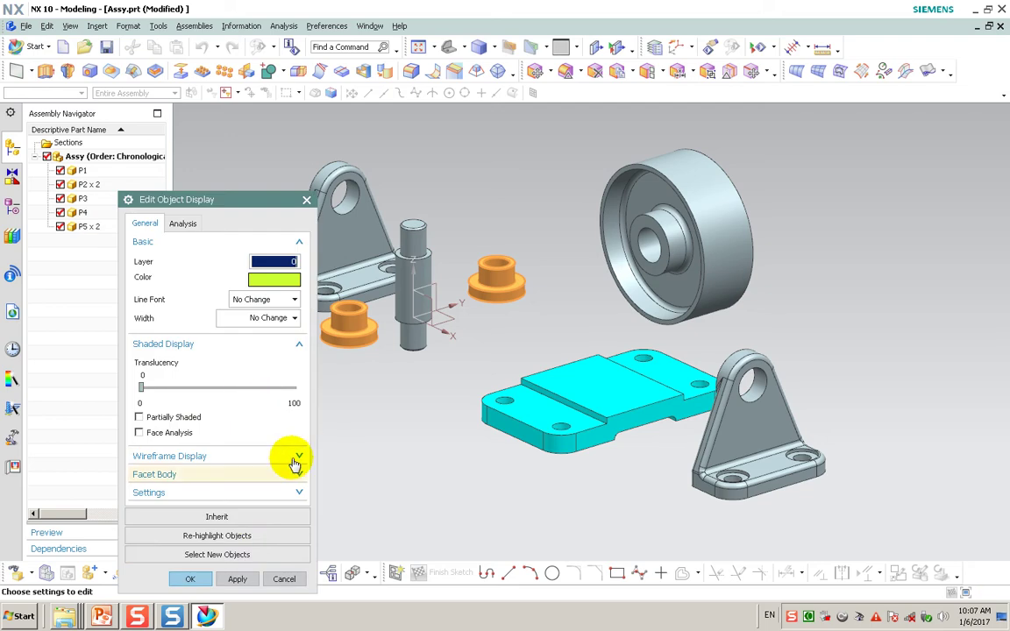
click(237, 579)
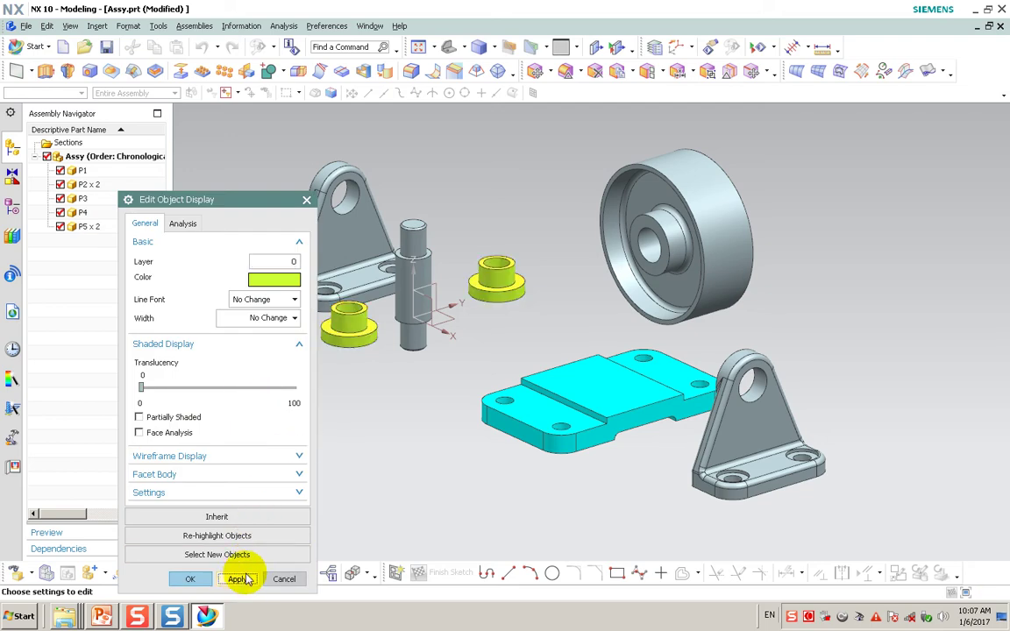
click(255, 554)
- Recolour the pin white
click(403, 339)
click(237, 359)
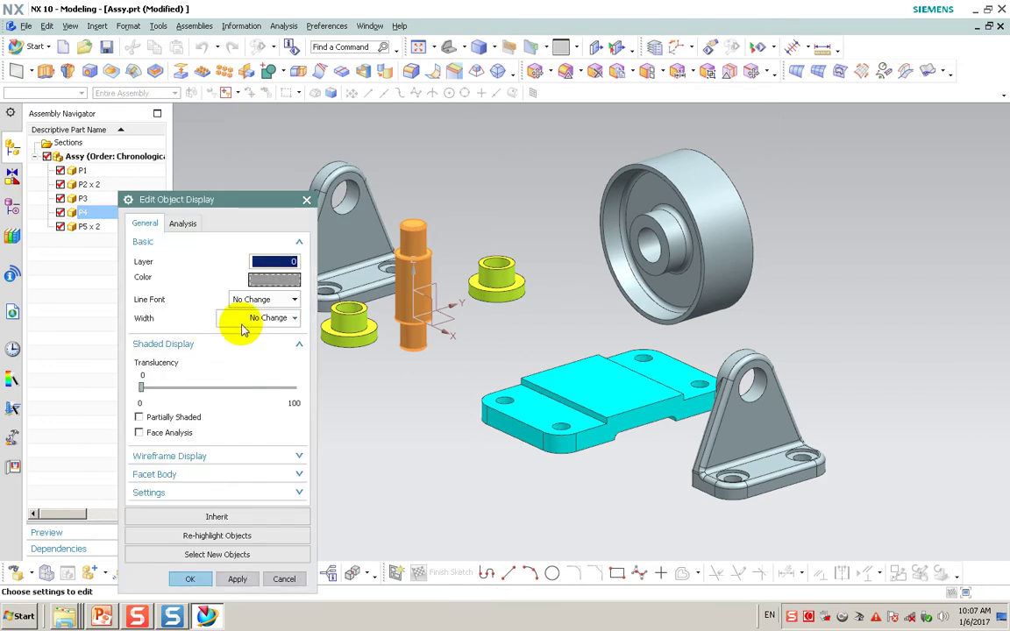
click(274, 279)
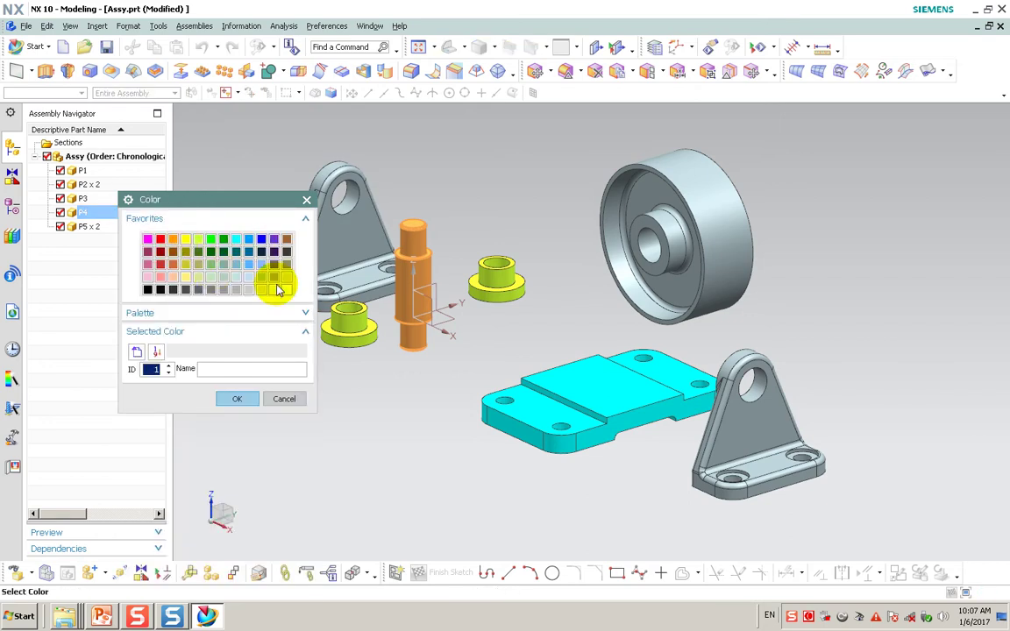
click(284, 291)
click(237, 399)
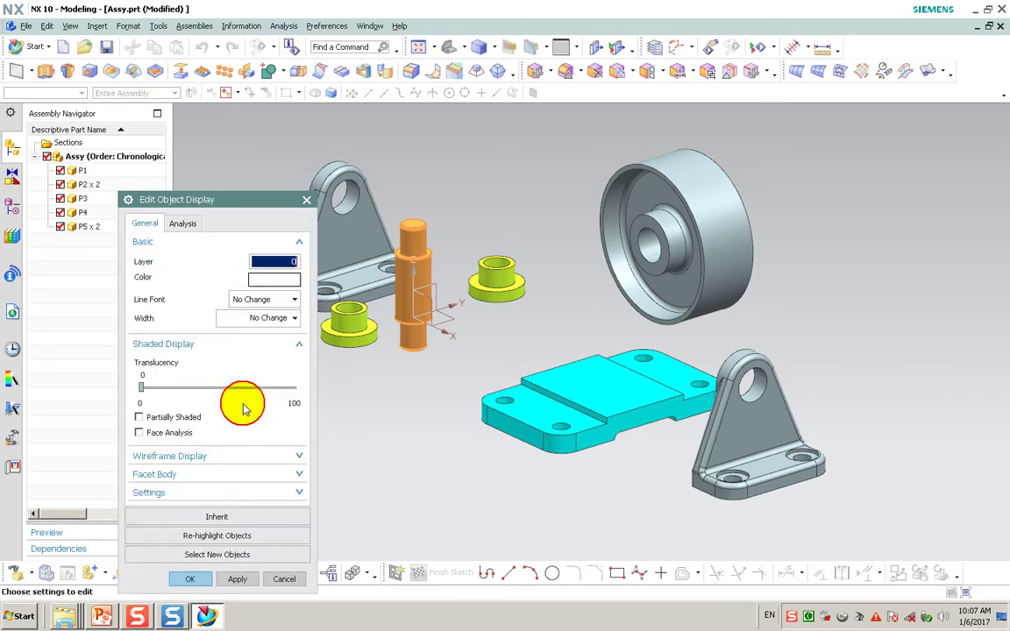
click(237, 580)
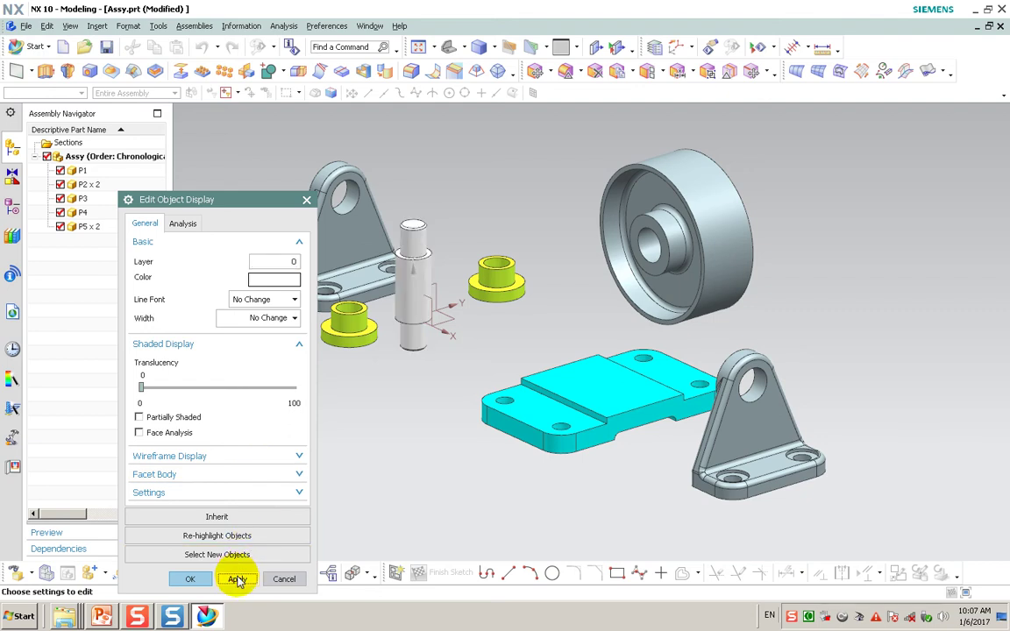
- Recolour the wheel P3 orange and close the display dialog
click(230, 554)
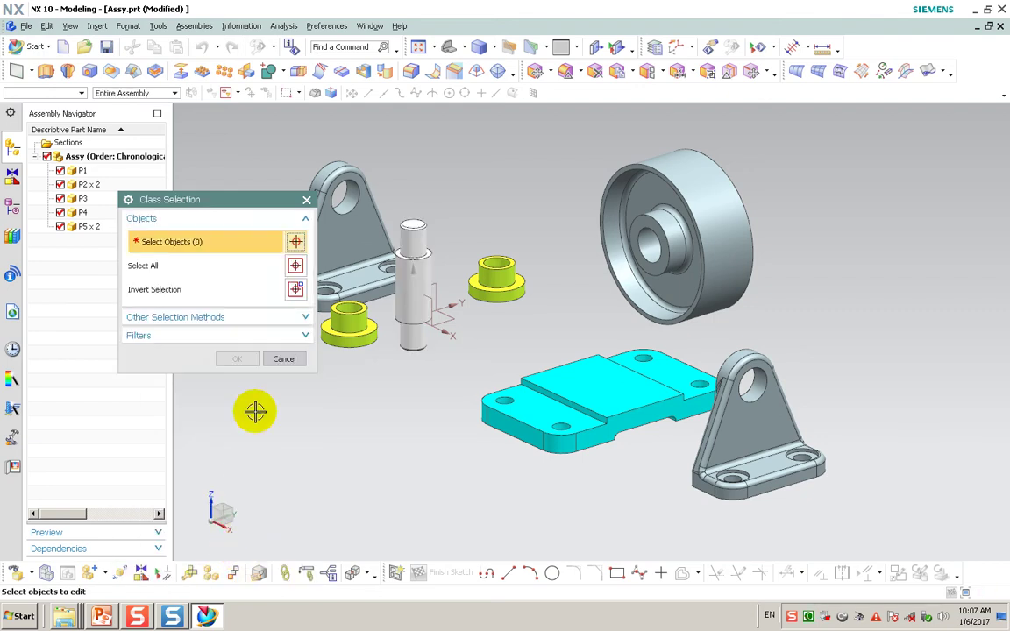
click(581, 222)
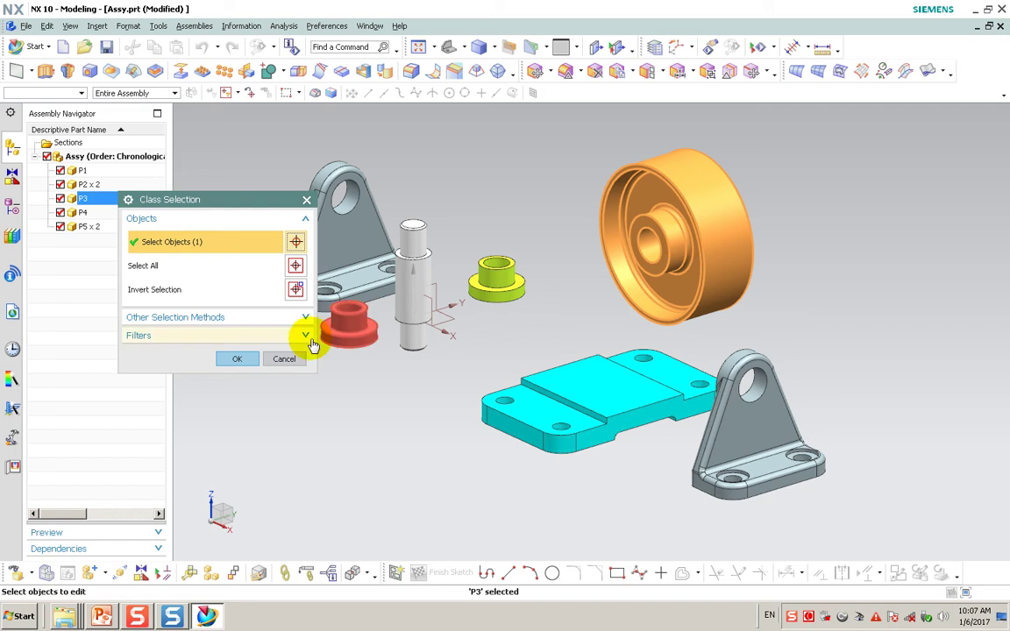
click(237, 360)
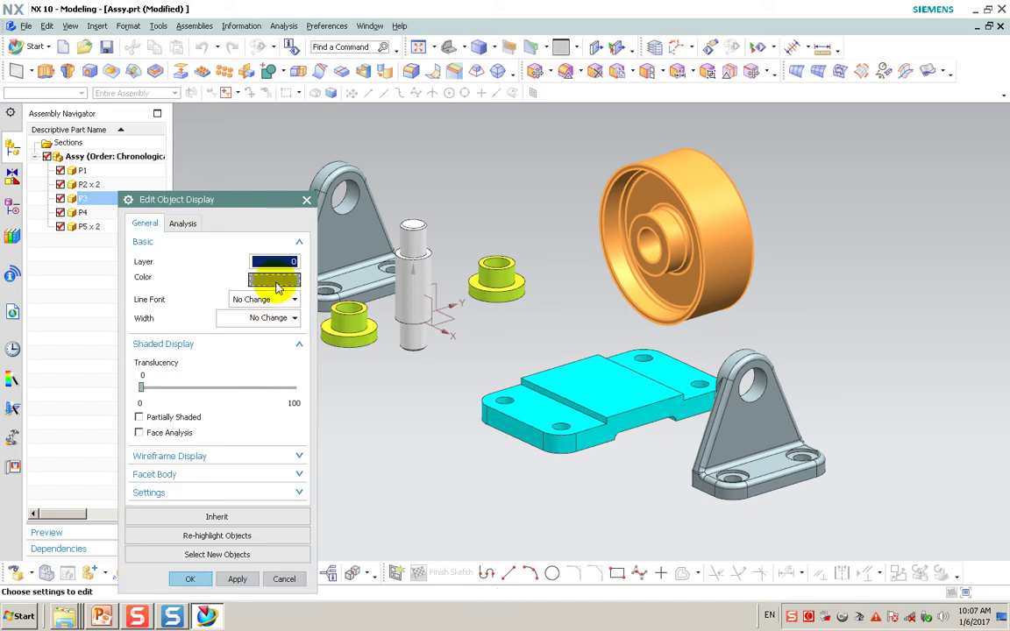
click(275, 281)
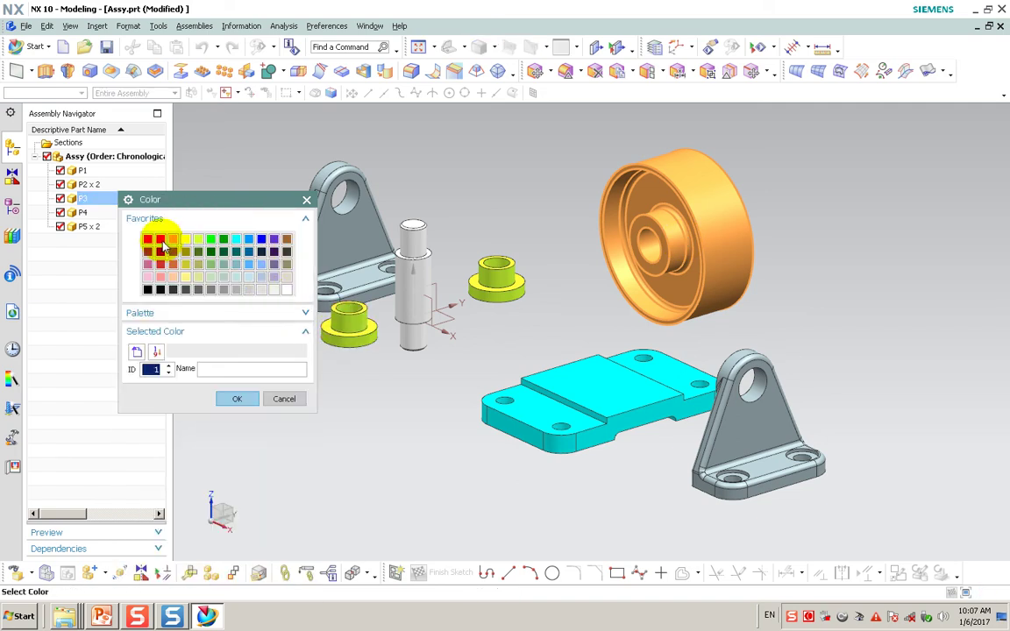
click(162, 241)
click(174, 241)
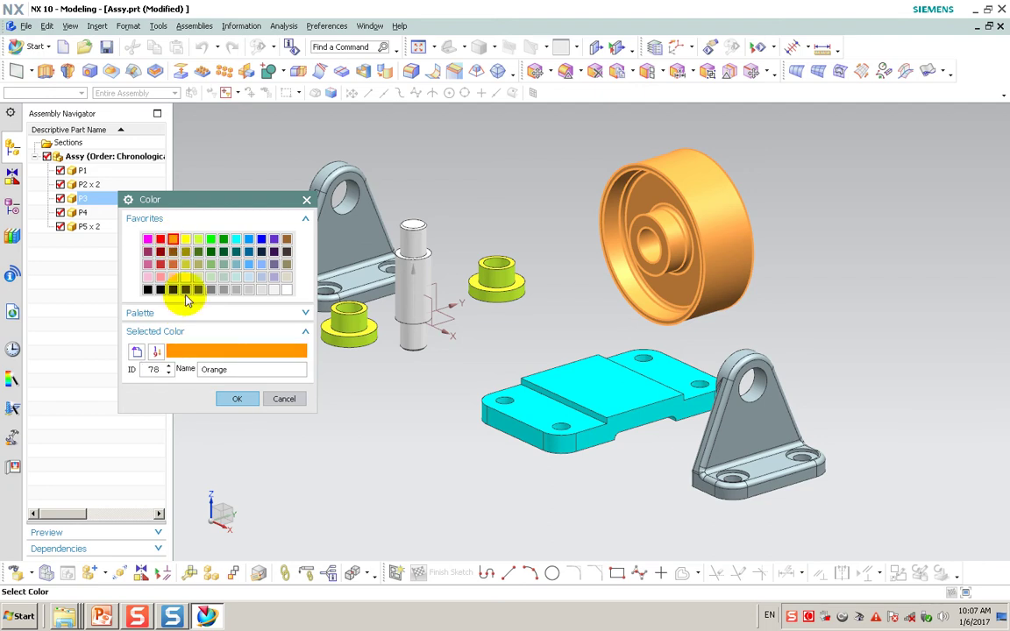
click(236, 399)
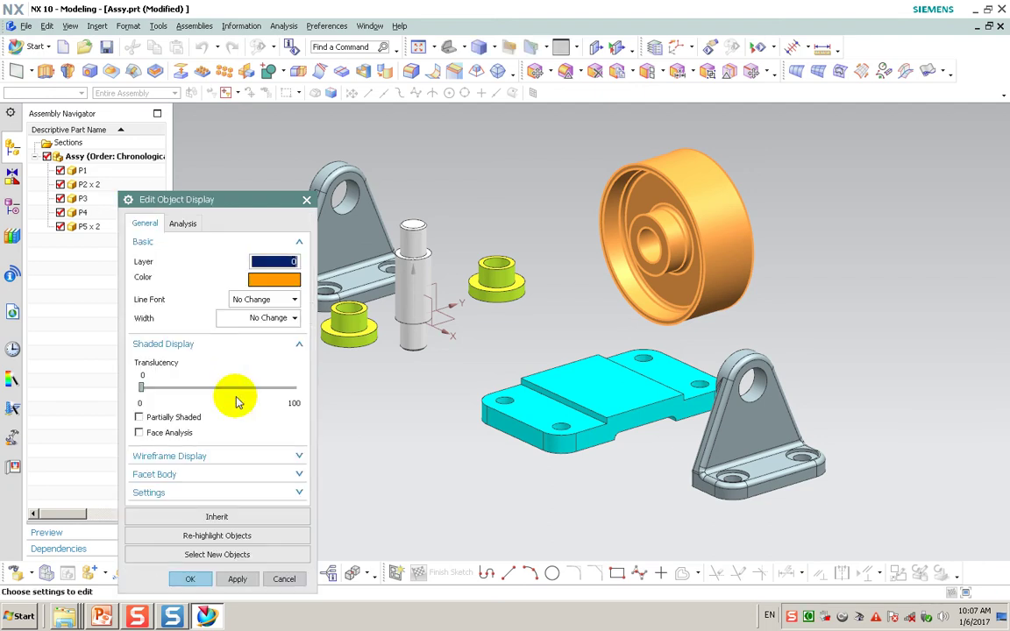
click(243, 582)
click(189, 581)
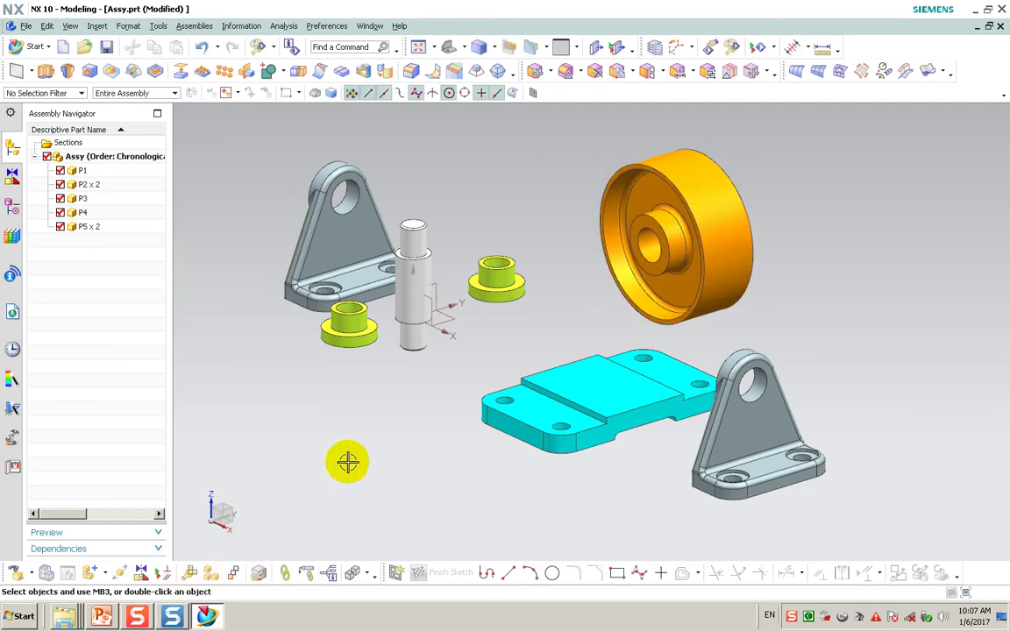
- Apply a Fix assembly constraint to the cyan base plate P1
shift+middle_drag(440, 408, 402, 408)
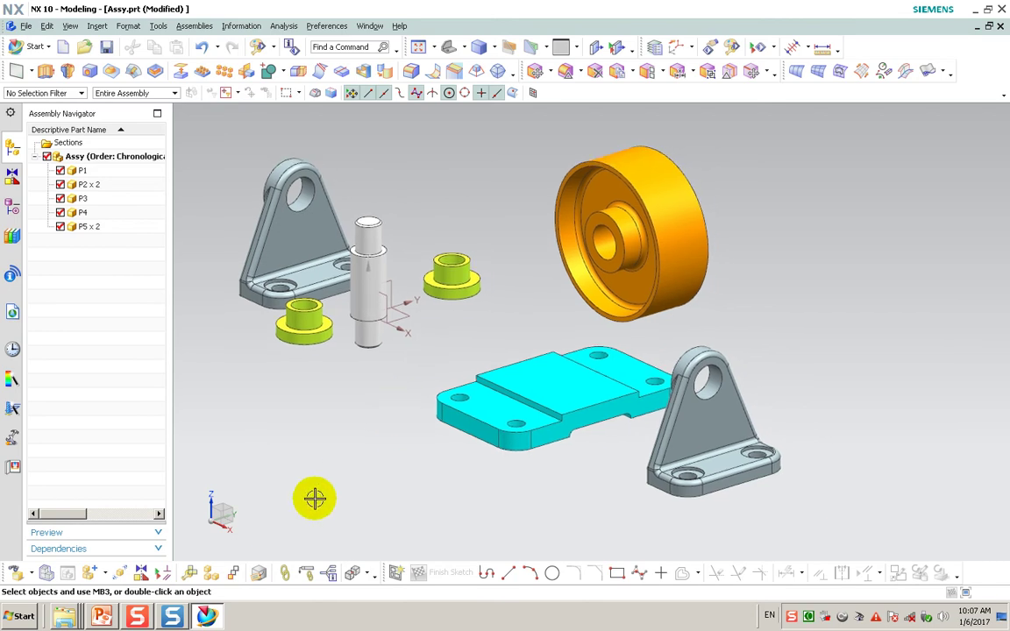
click(141, 574)
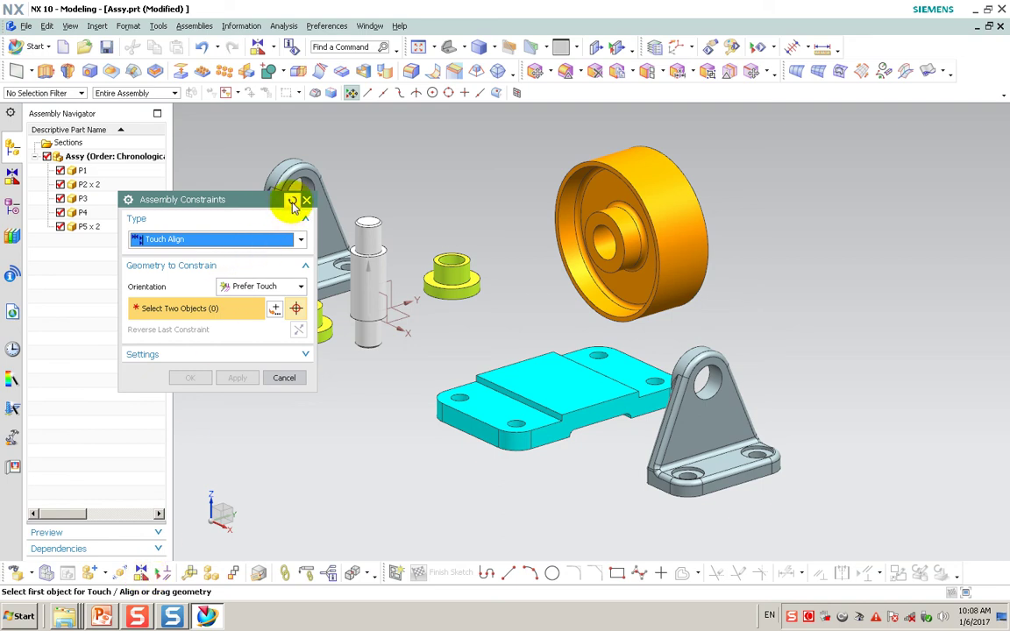
click(292, 241)
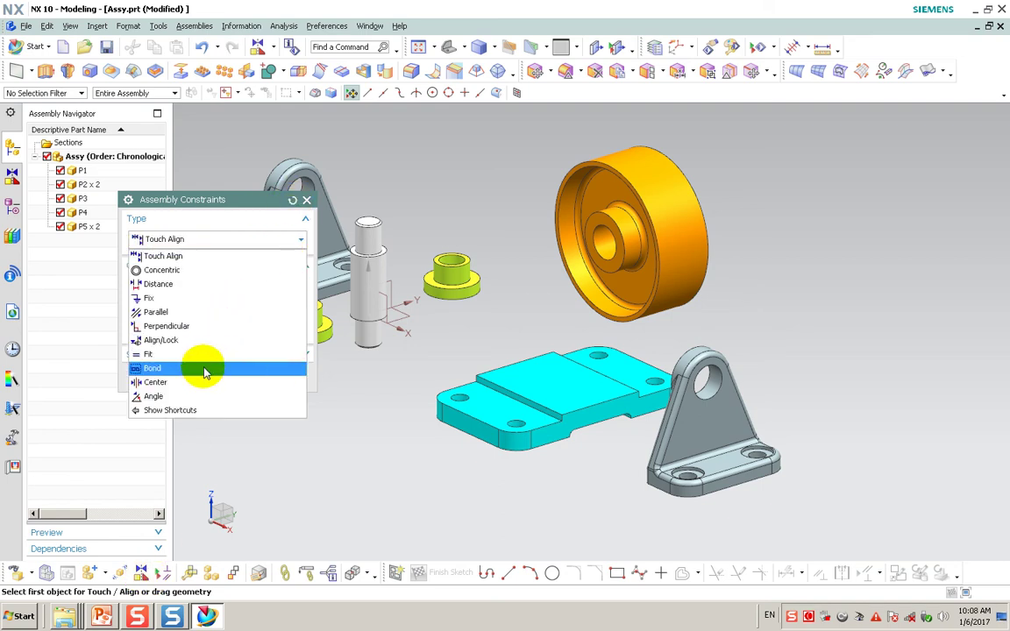
click(194, 299)
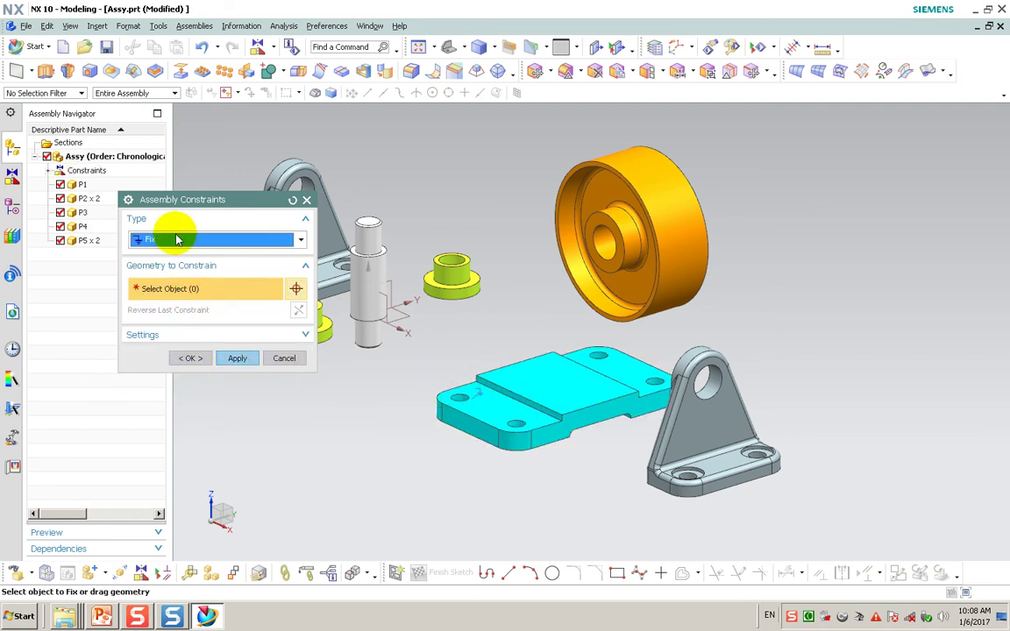
drag(196, 205, 251, 311)
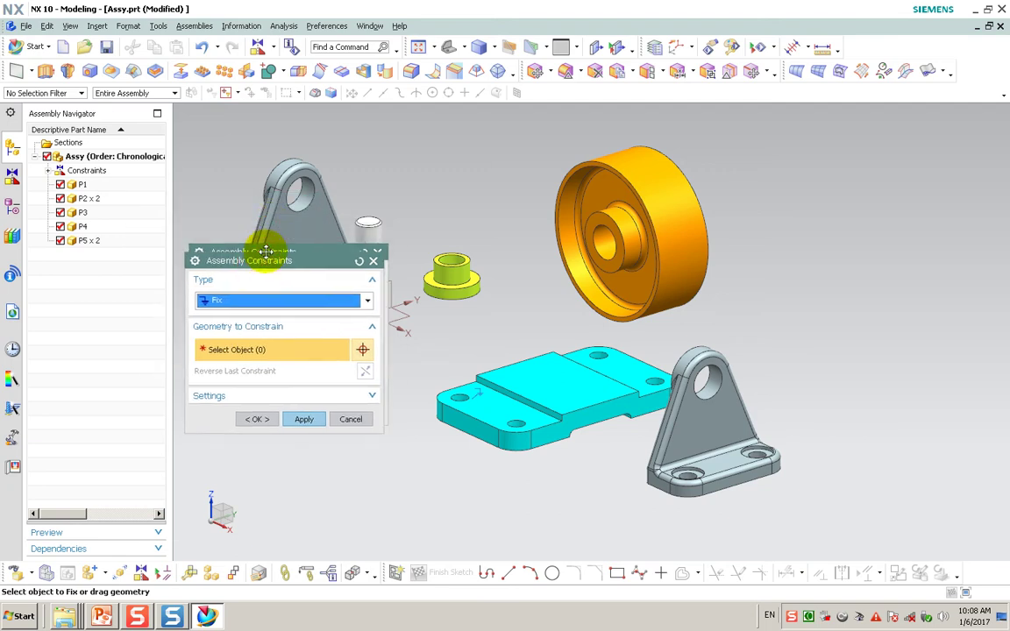
click(51, 170)
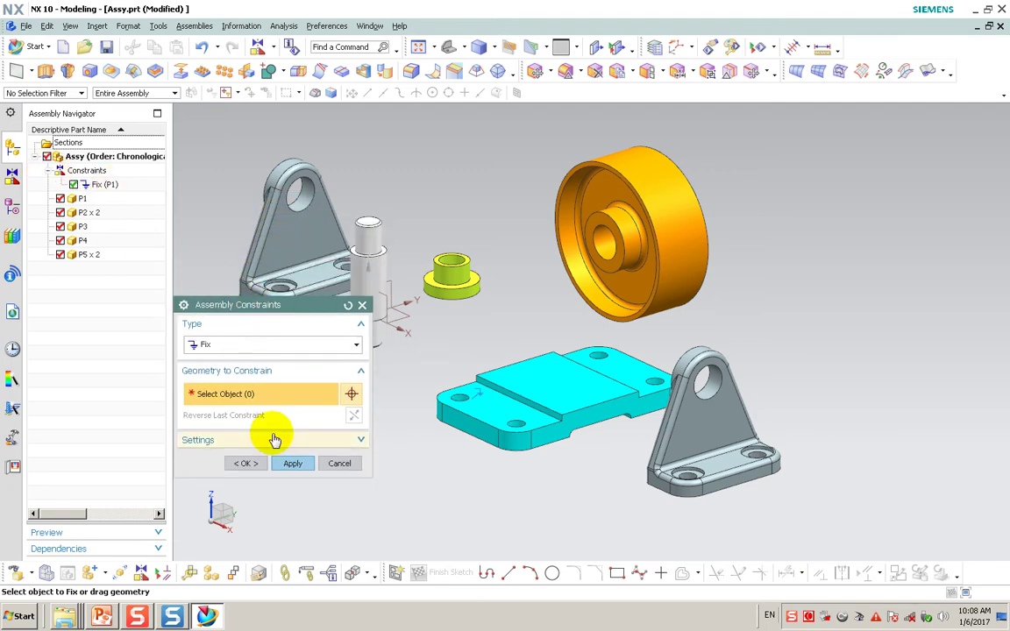
click(291, 465)
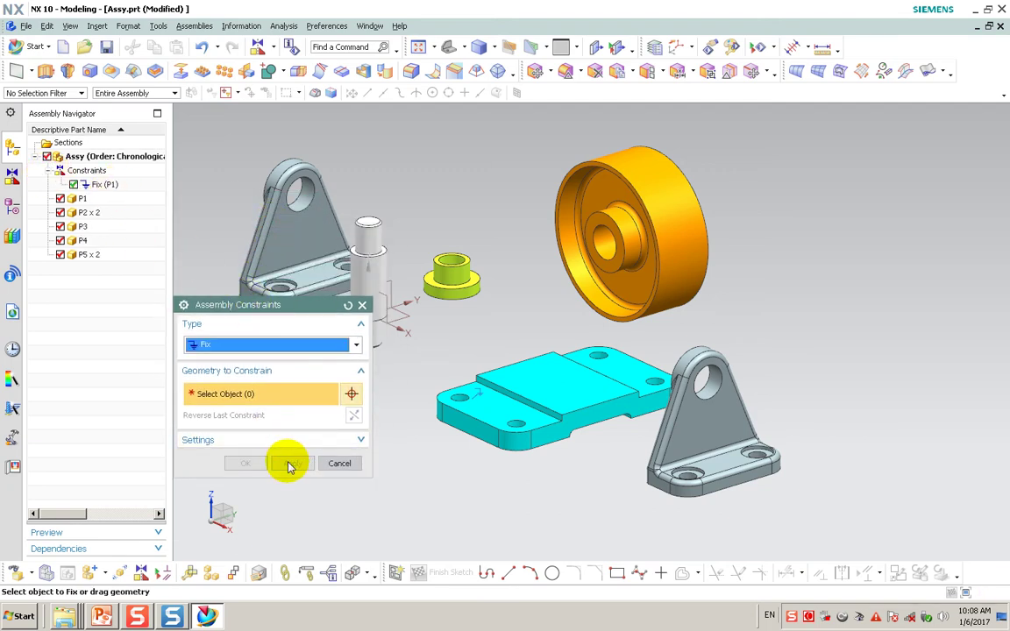
click(291, 344)
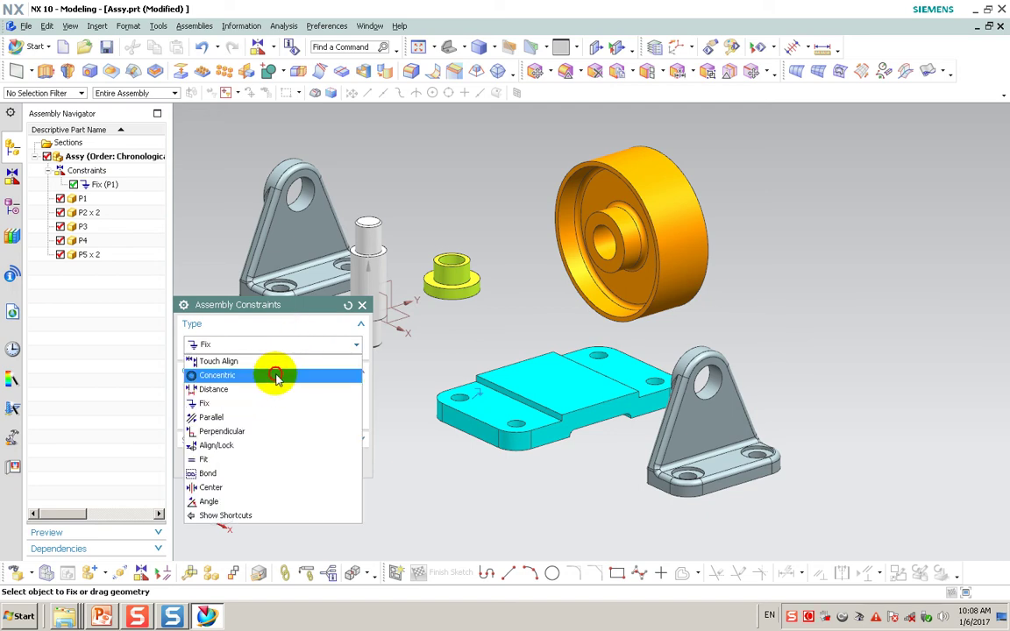
- Add a Concentric constraint between a P2 bracket hole and a P1 base corner hole
click(276, 375)
mouse_move(589, 478)
middle_down()
mouse_move(624, 491)
mouse_move(636, 414)
middle_up()
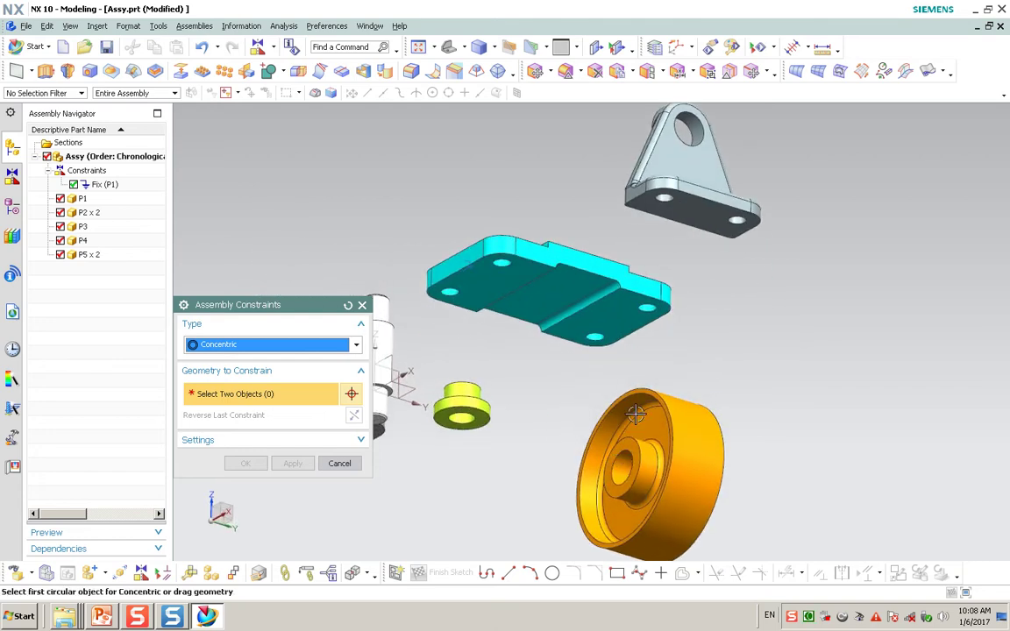
click(665, 203)
mouse_move(564, 233)
middle_down()
mouse_move(537, 252)
mouse_move(543, 287)
middle_up()
scroll(514, 425, down, 3)
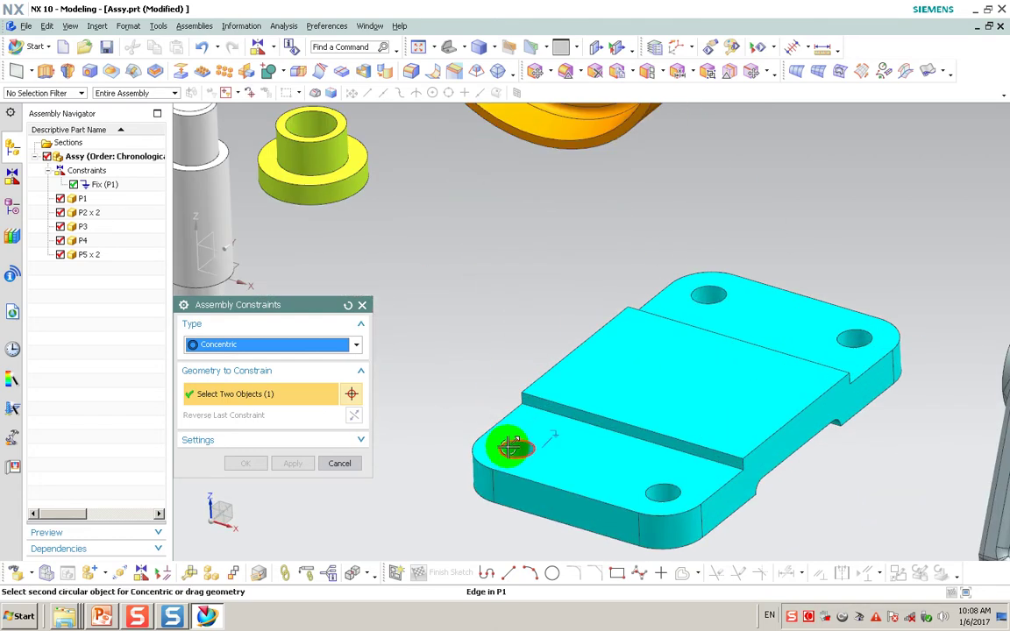
click(509, 447)
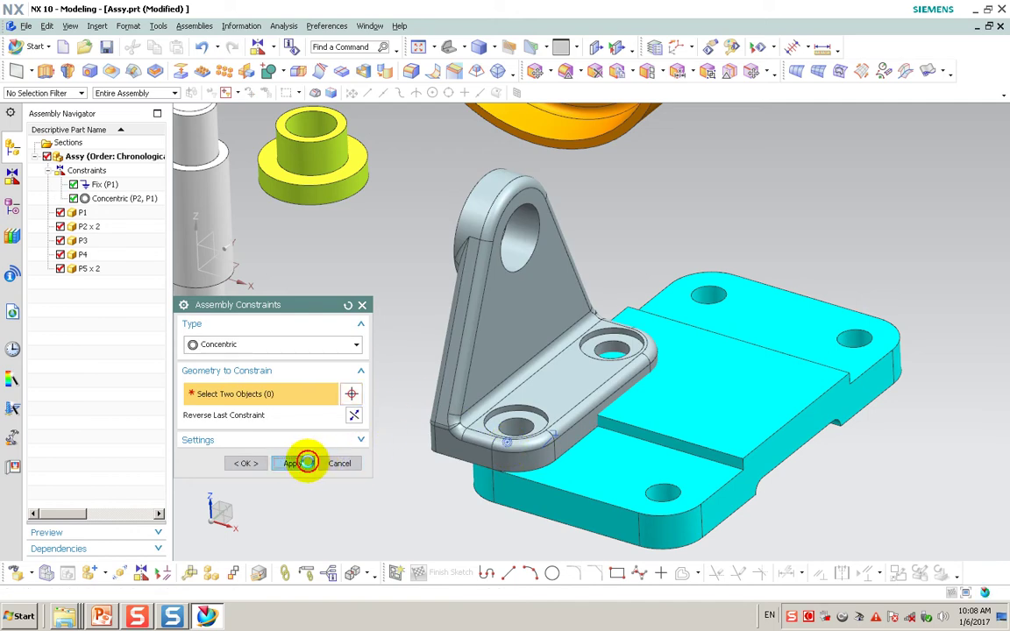
click(294, 463)
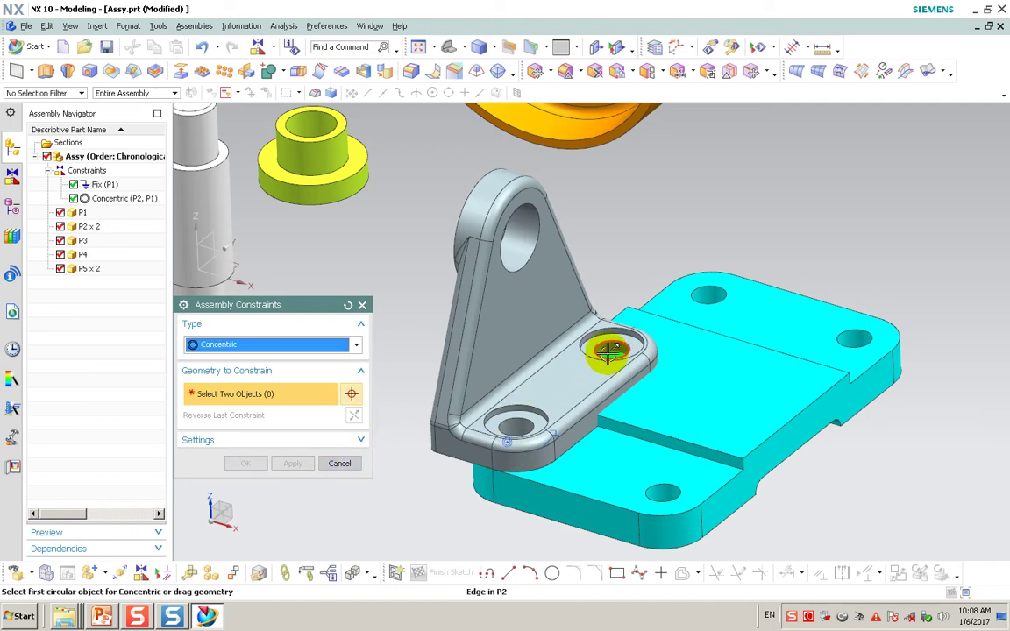
scroll(658, 373, up, 3)
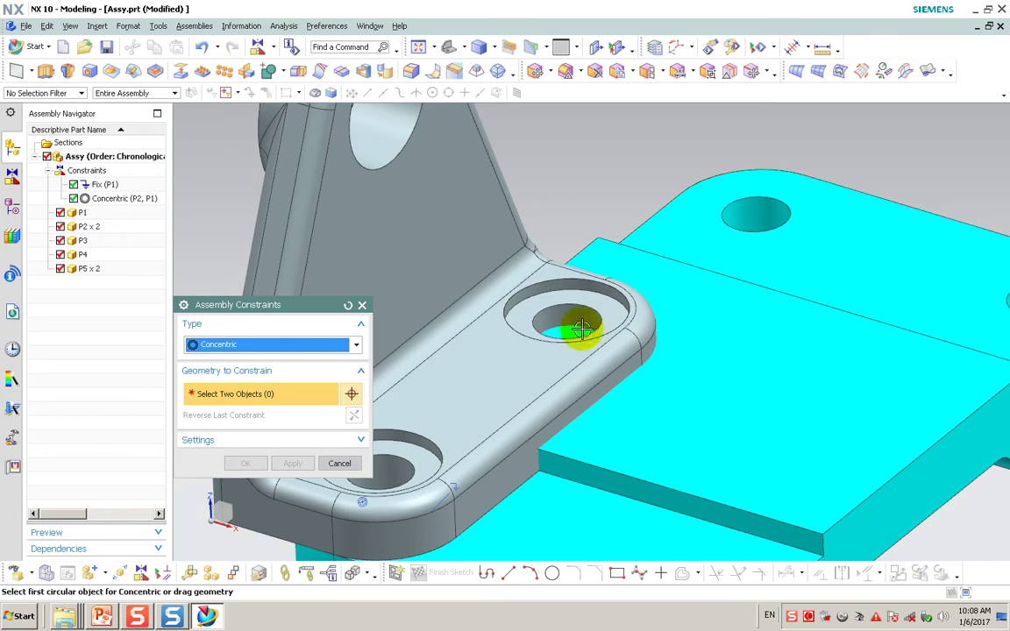
scroll(565, 327, down, 5)
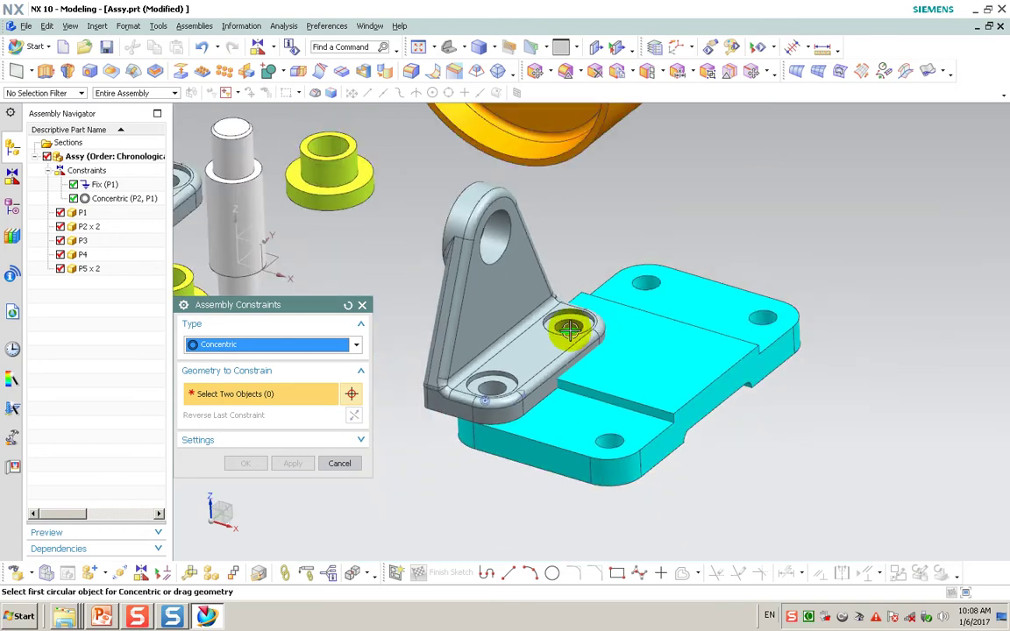
scroll(622, 443, up, 3)
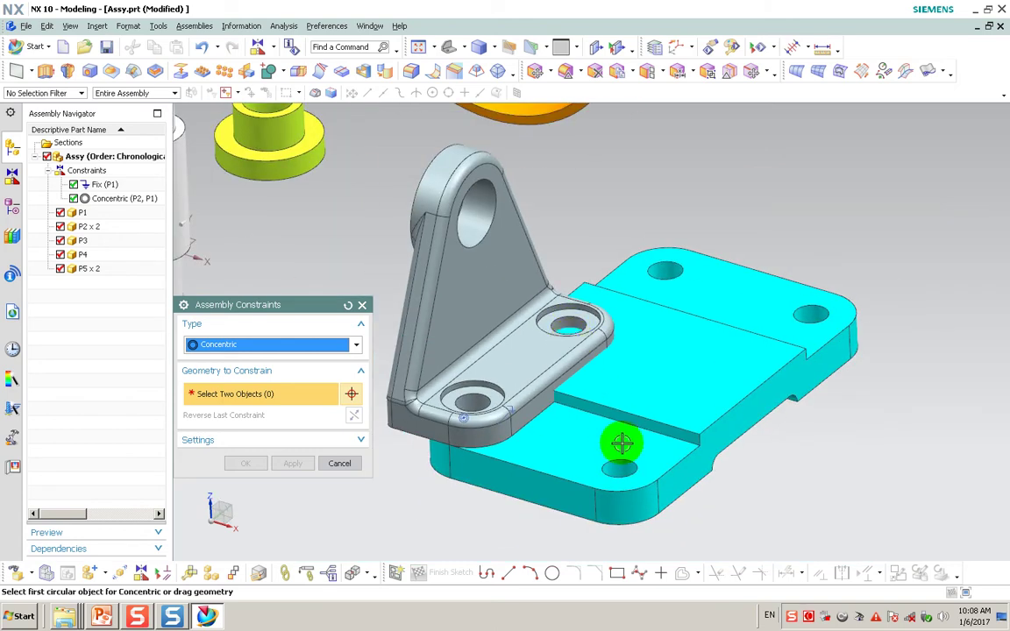
click(343, 464)
- Rotate the P2 bracket about its concentric hole with Move Component
click(131, 572)
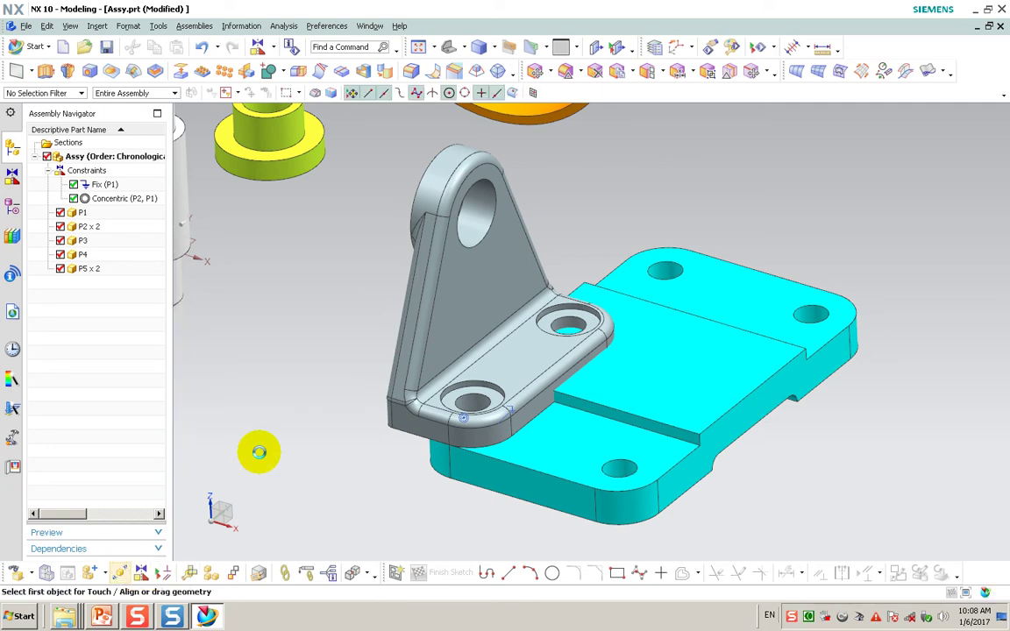
click(435, 332)
click(260, 419)
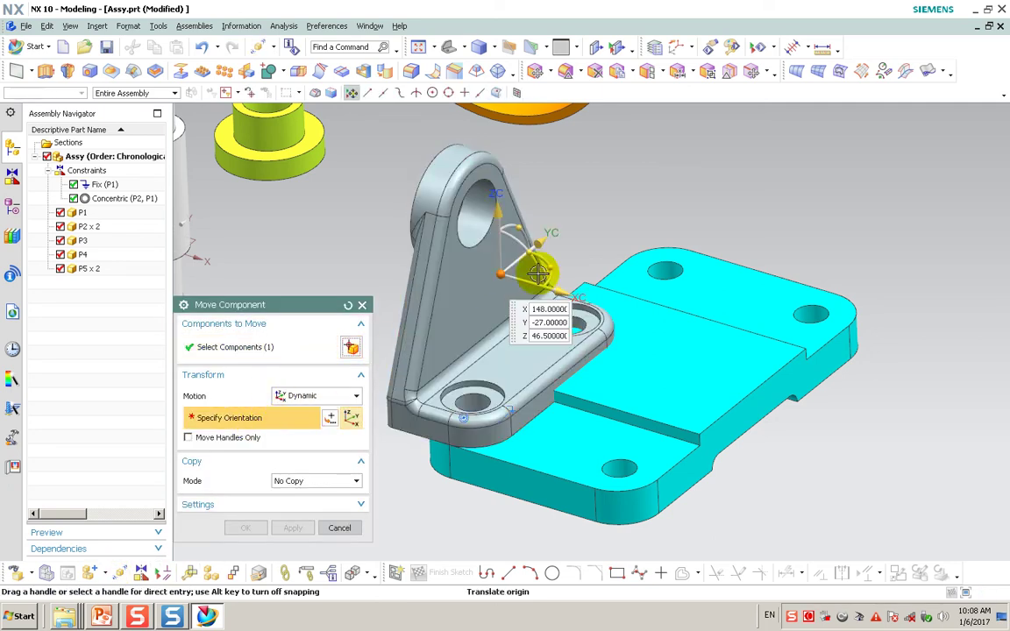
mouse_move(553, 268)
mouse_down()
mouse_move(449, 537)
mouse_move(299, 539)
mouse_up()
click(253, 527)
middle_drag(406, 474, 433, 428)
scroll(432, 428, down, 3)
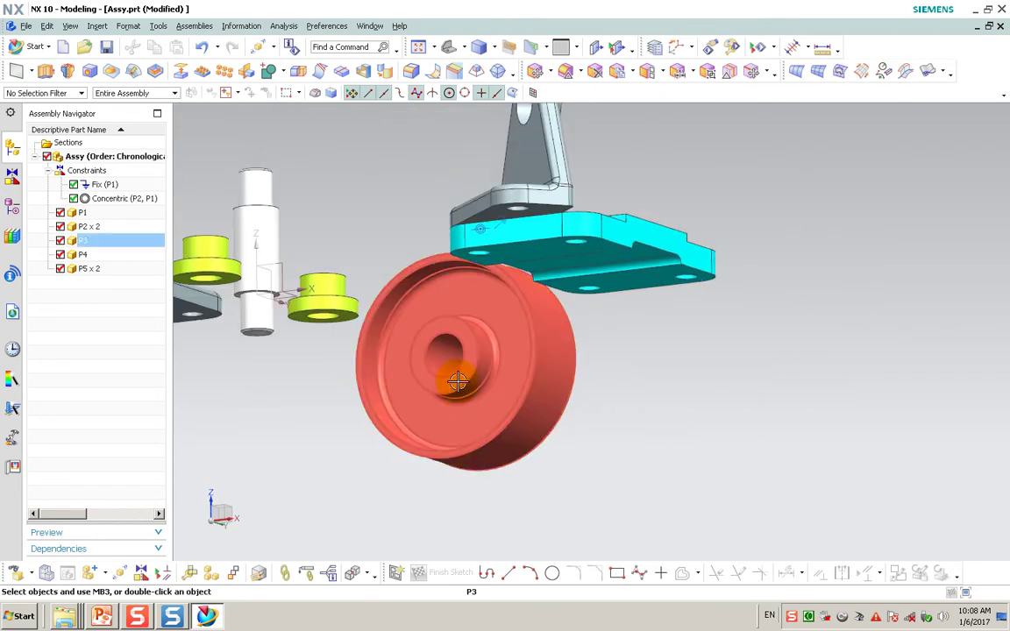
- Add a second Concentric constraint between the bracket's bottom hole and a base hole
click(141, 572)
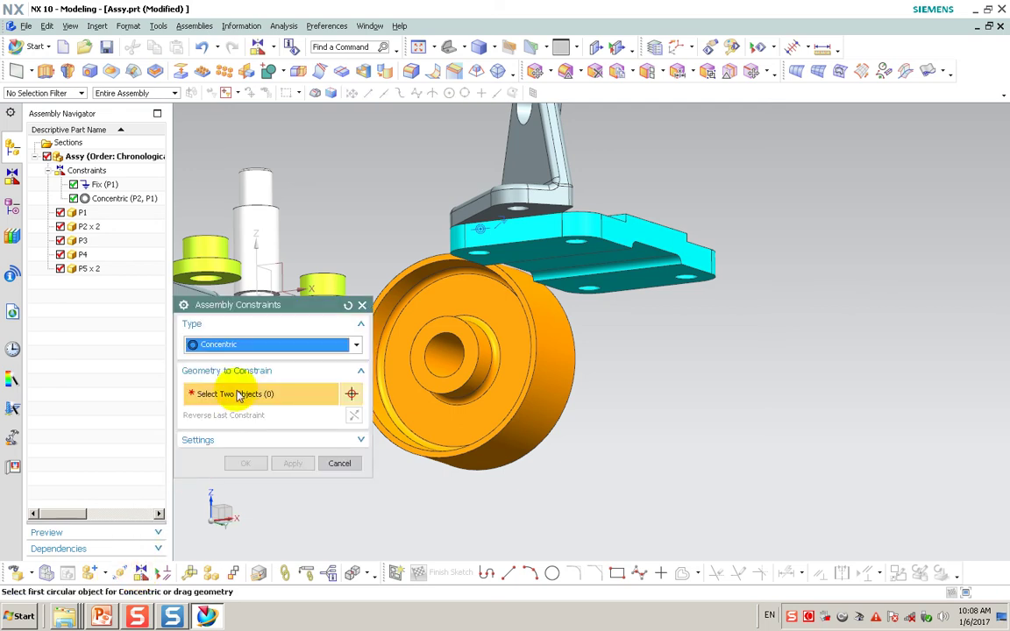
scroll(524, 204, up, 3)
scroll(534, 199, up, 2)
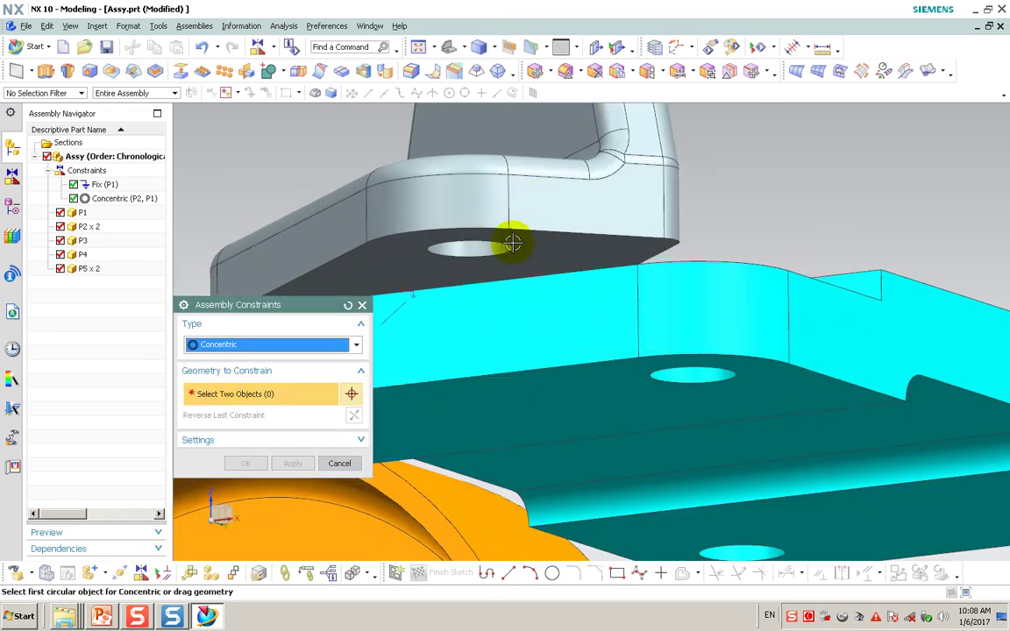
click(496, 248)
middle_drag(578, 296, 572, 331)
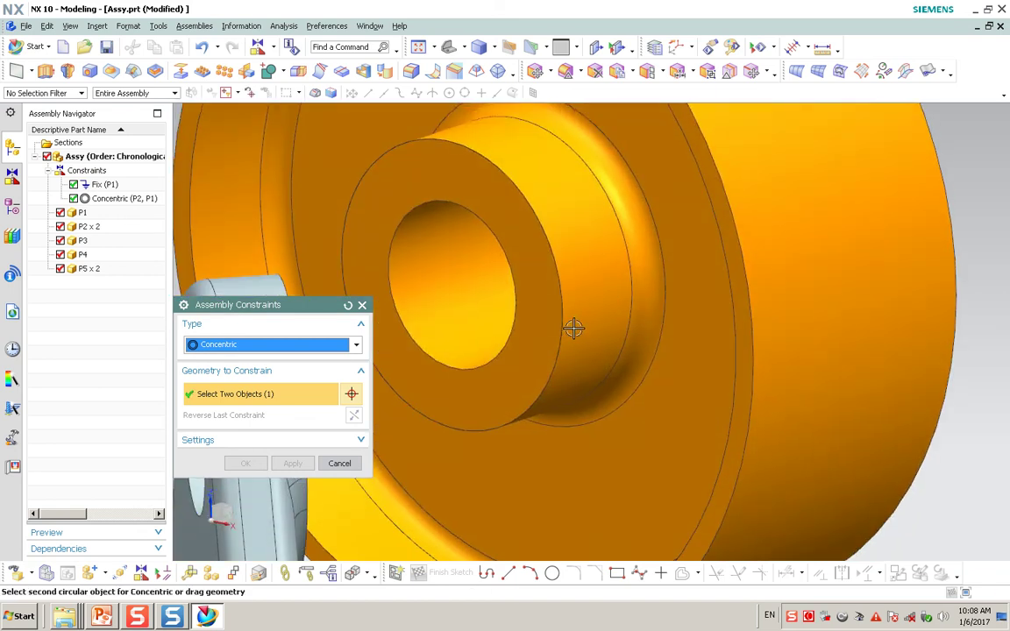
scroll(575, 330, down, 3)
middle_drag(568, 389, 537, 541)
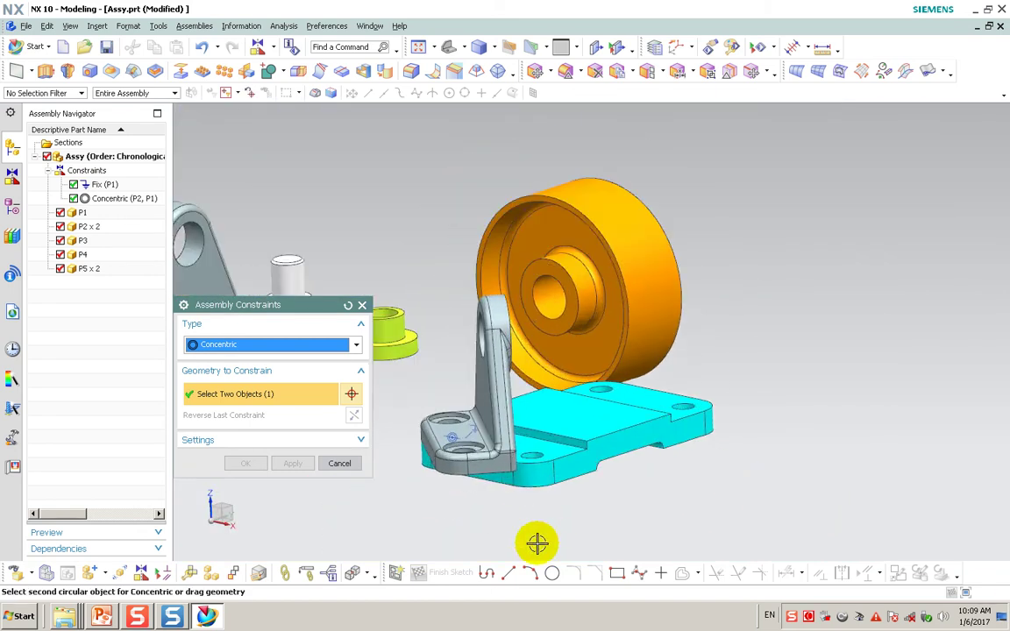
scroll(537, 489, up, 3)
scroll(534, 416, up, 2)
click(532, 406)
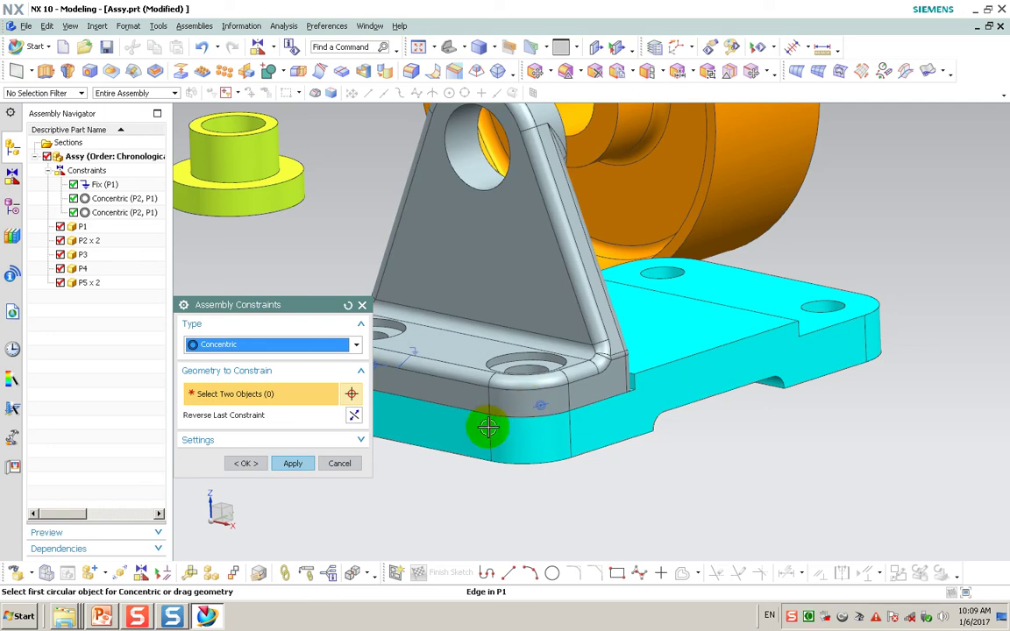
click(295, 464)
- Seat a yellow bushing concentric in the bracket's pin hole, reversed
scroll(480, 471, down, 3)
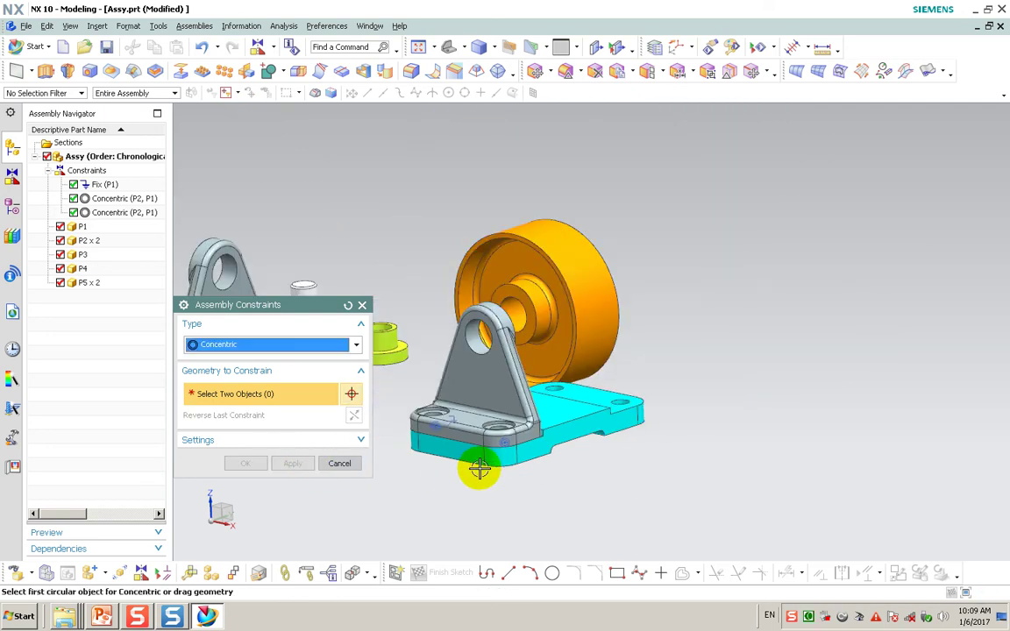
drag(278, 307, 182, 304)
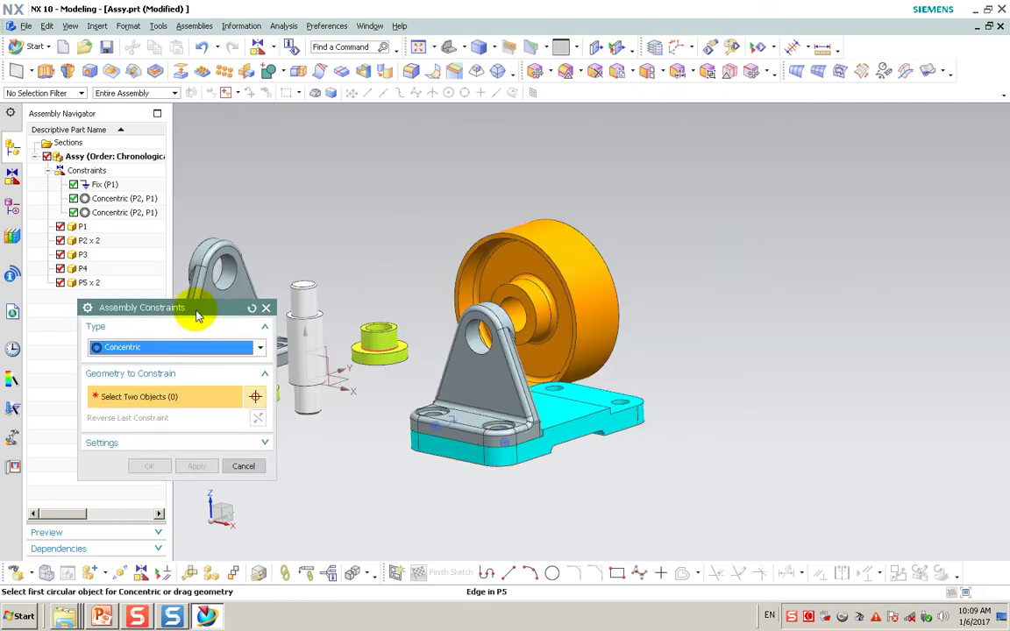
scroll(378, 336, up, 2)
scroll(378, 336, up, 1)
click(400, 379)
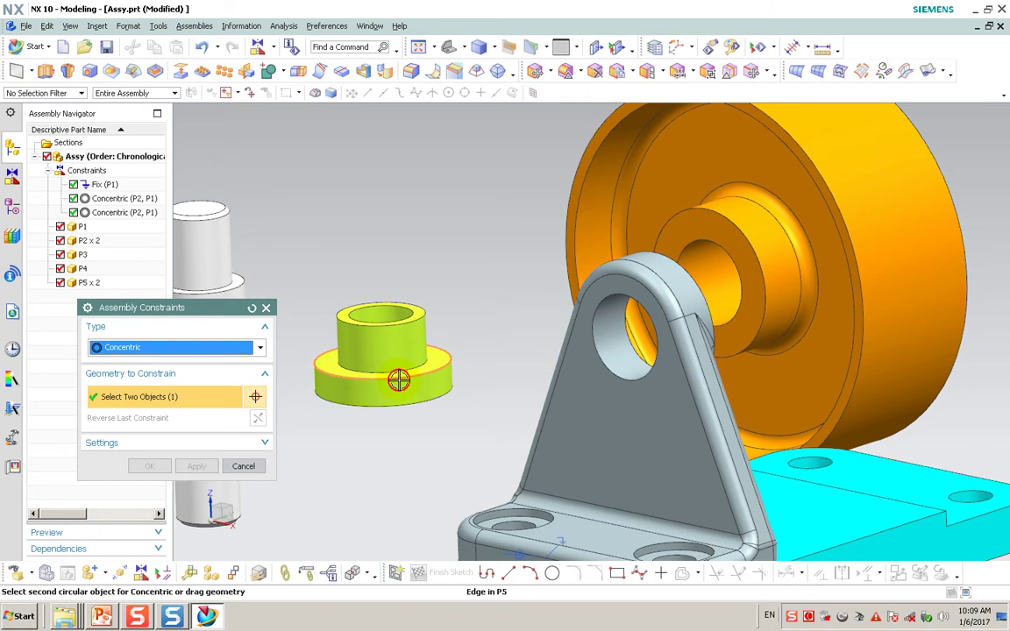
click(628, 347)
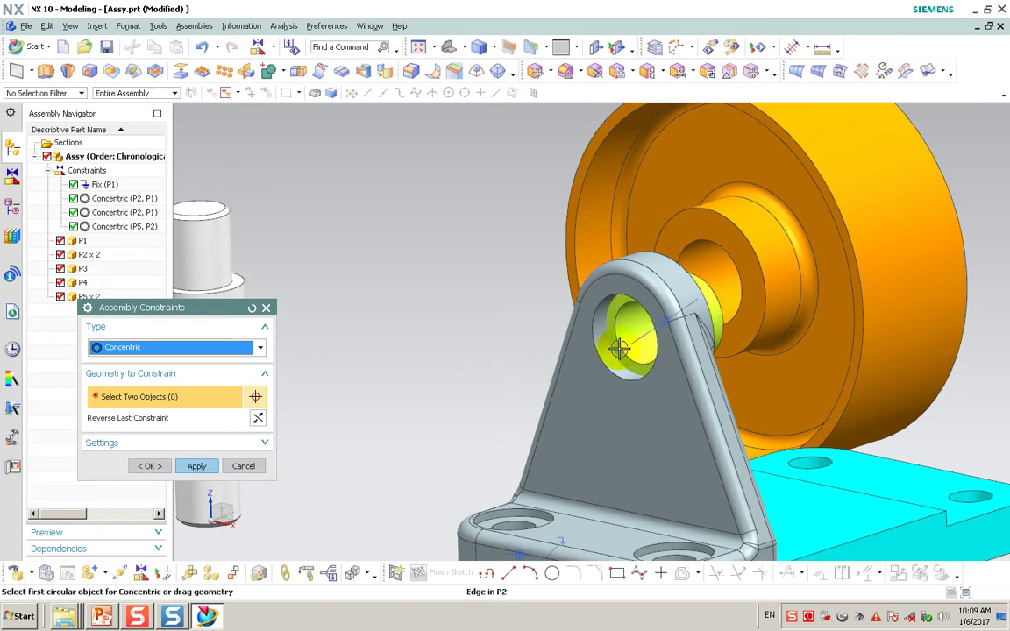
middle_drag(564, 375, 532, 379)
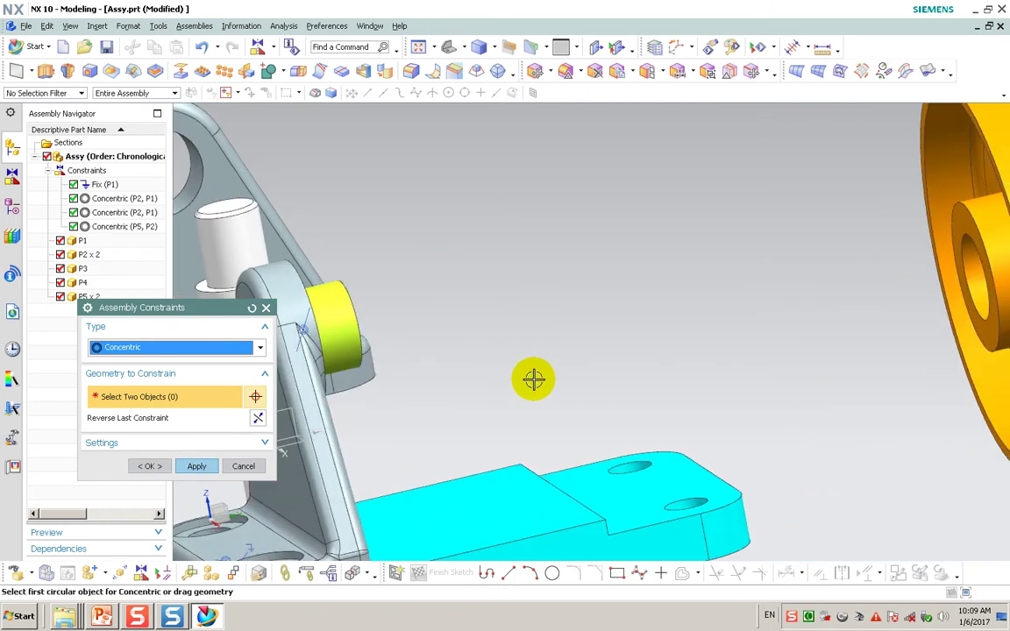
click(259, 421)
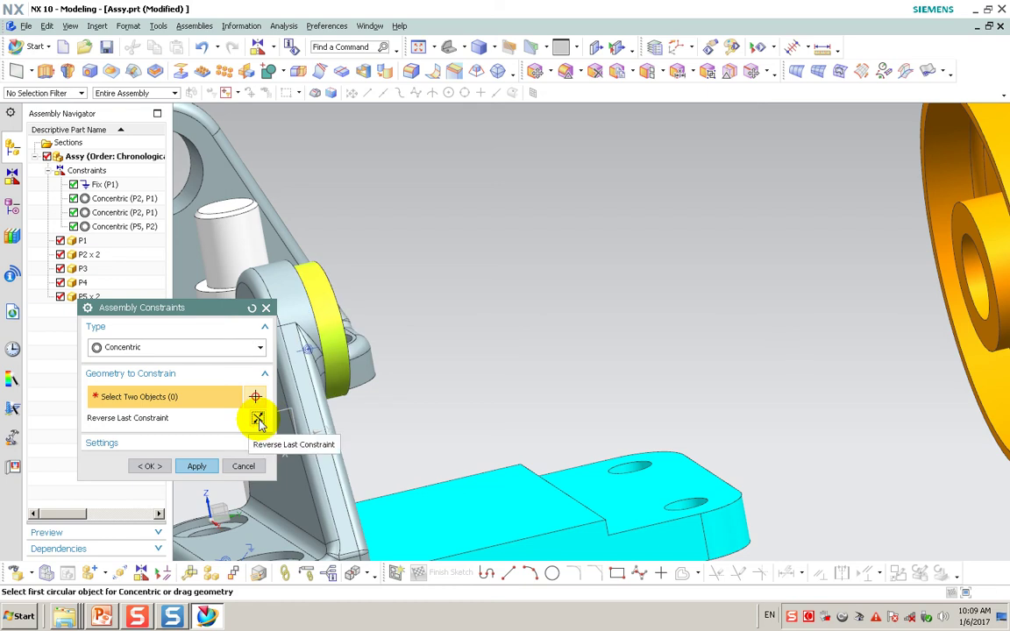
click(200, 467)
key(ctrl+f)
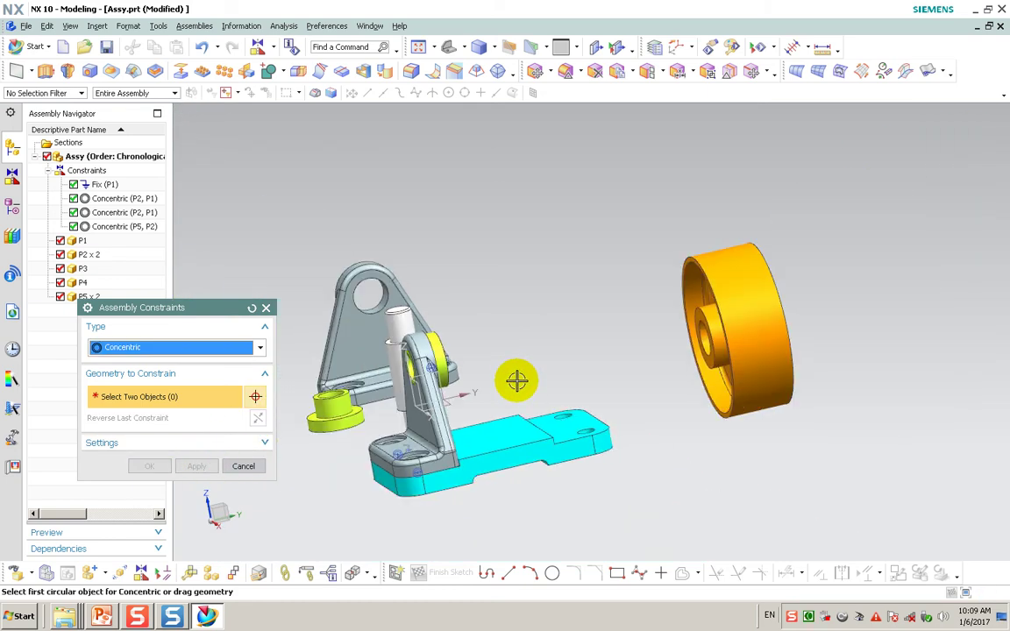
middle_drag(510, 387, 518, 388)
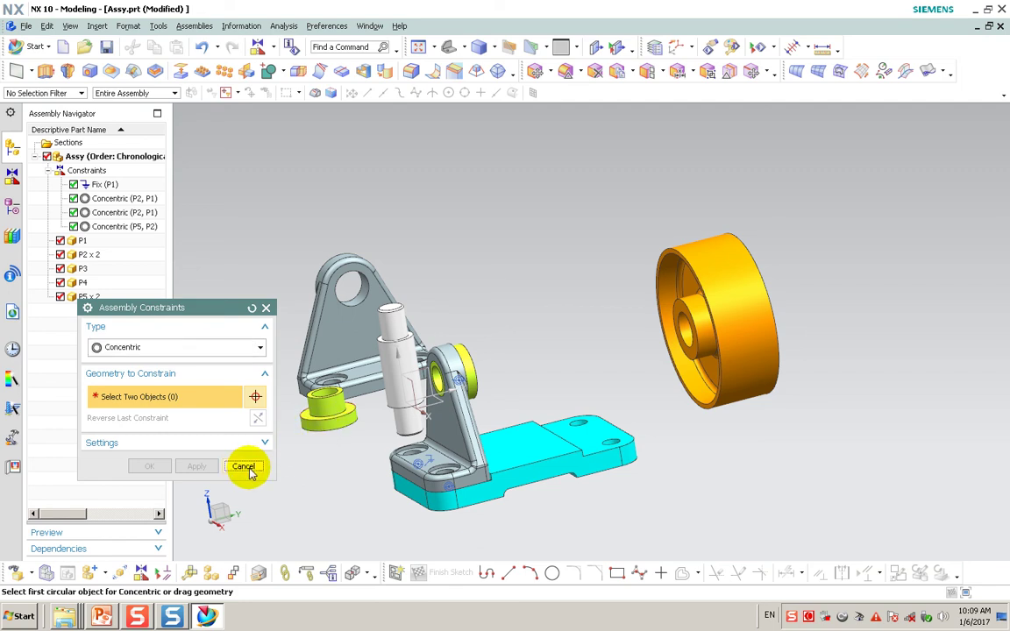
click(246, 467)
- Make the second bracket's first hole concentric with a cyan base hole
middle_drag(317, 469, 327, 390)
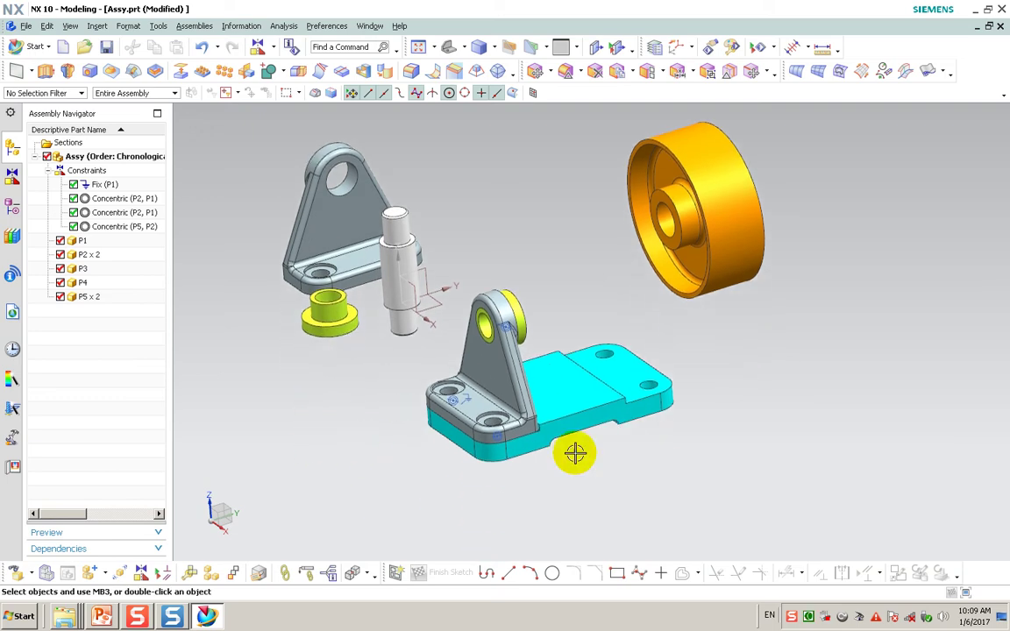
scroll(574, 428, down, 2)
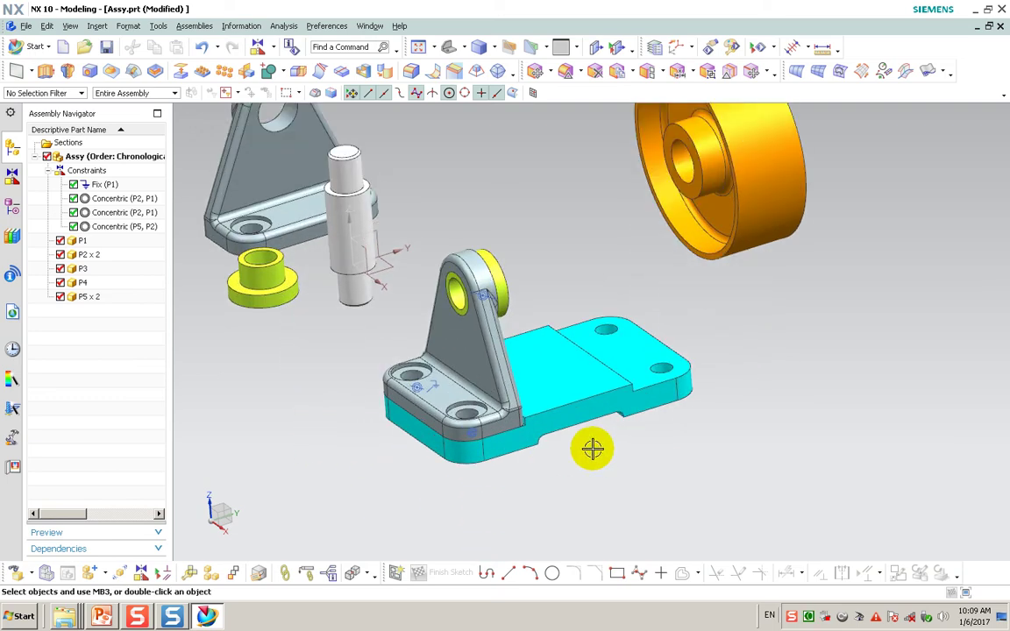
click(564, 383)
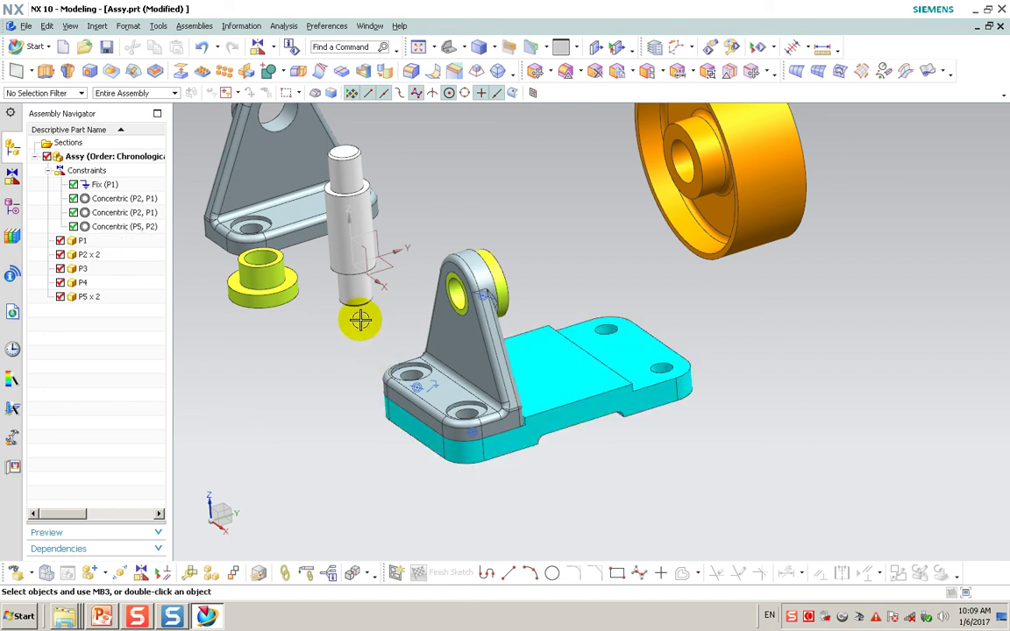
click(151, 573)
scroll(338, 381, up, 1)
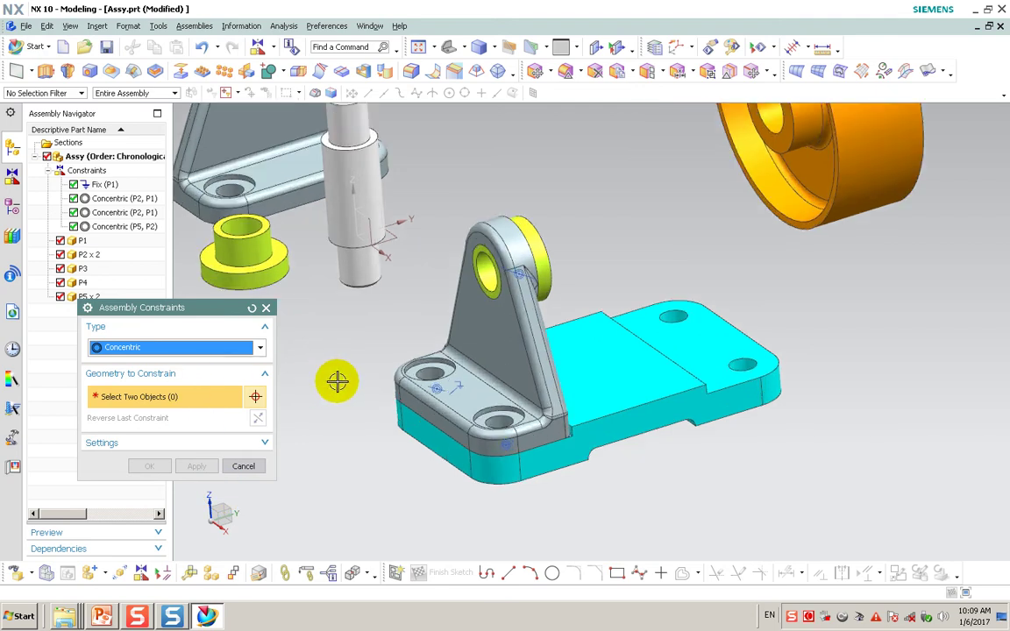
scroll(337, 381, down, 3)
mouse_move(348, 369)
middle_down()
mouse_move(376, 318)
mouse_move(343, 293)
mouse_move(289, 287)
middle_up()
click(272, 279)
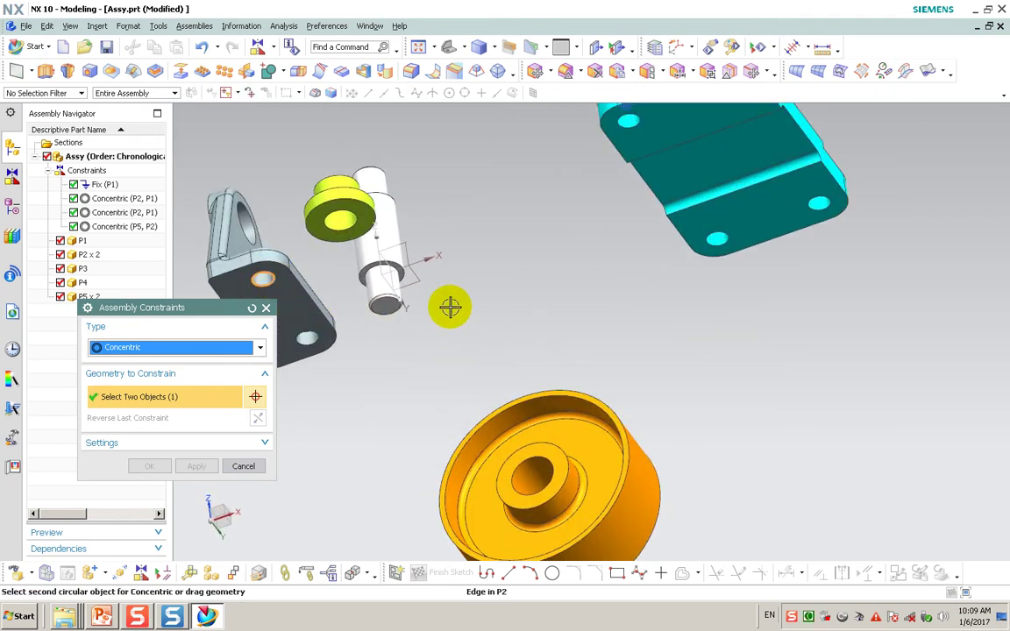
scroll(451, 308, down, 3)
mouse_move(487, 322)
middle_down()
mouse_move(454, 359)
mouse_move(486, 383)
middle_up()
scroll(488, 359, up, 3)
click(494, 349)
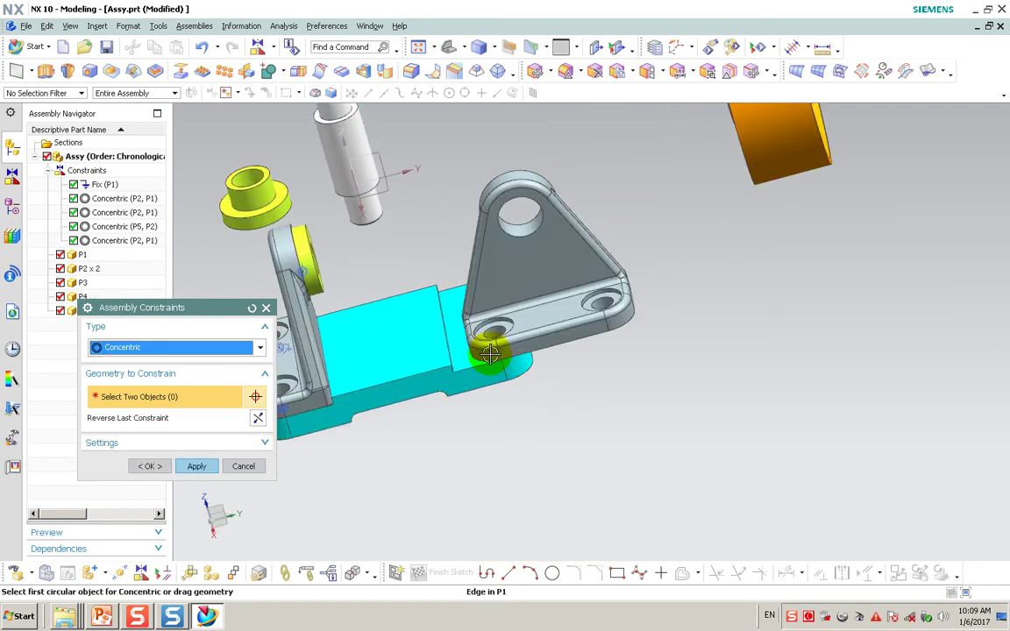
click(208, 473)
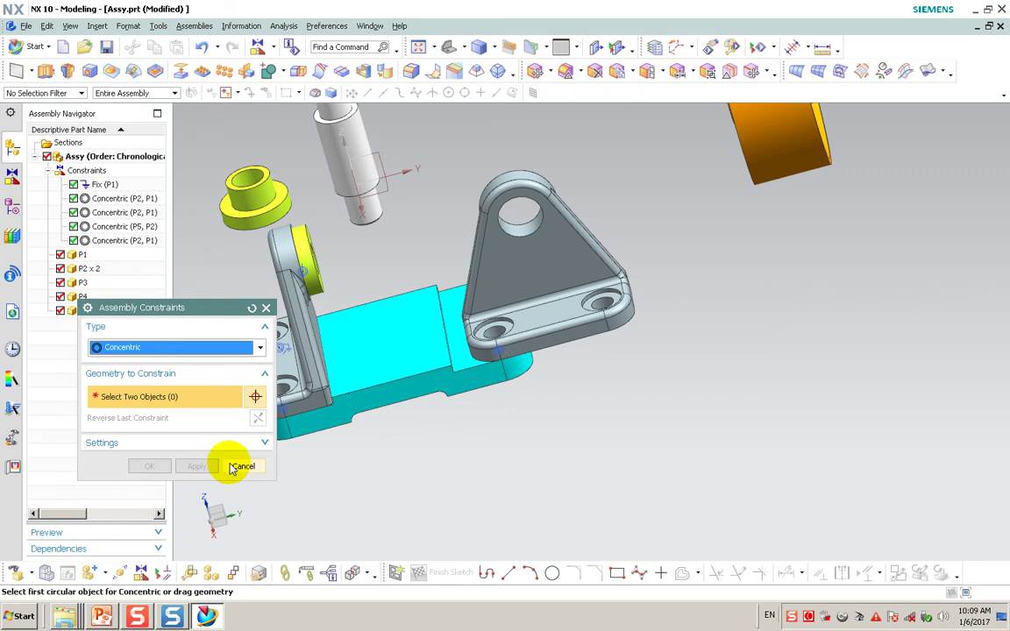
- Lock the second bracket's other hole concentric with the matching base hole
middle_drag(518, 422, 489, 378)
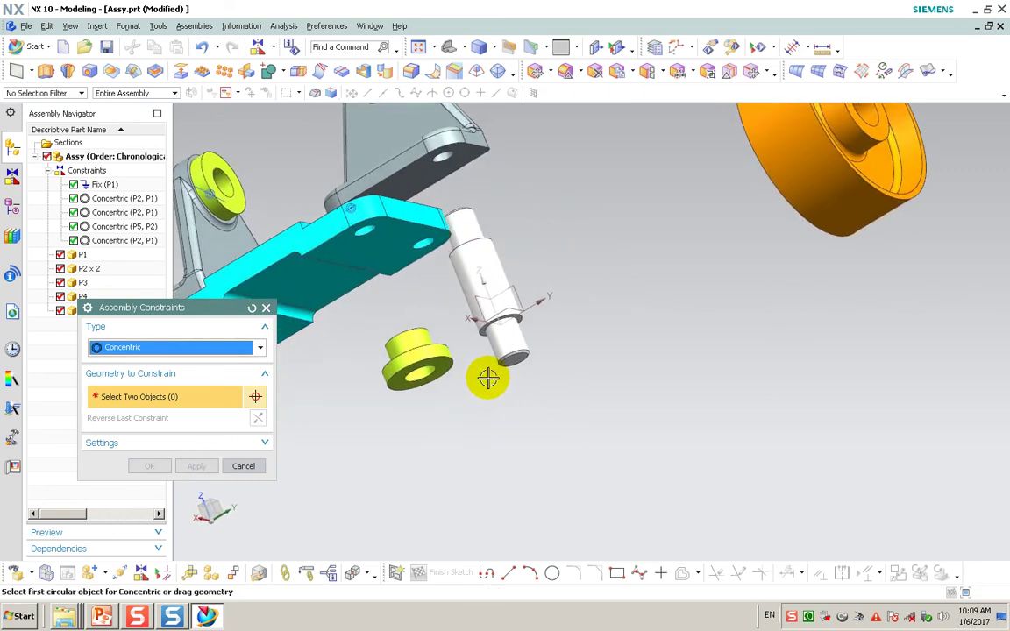
click(441, 163)
mouse_move(441, 163)
middle_down()
mouse_move(458, 271)
mouse_move(487, 288)
mouse_move(481, 331)
middle_up()
click(482, 335)
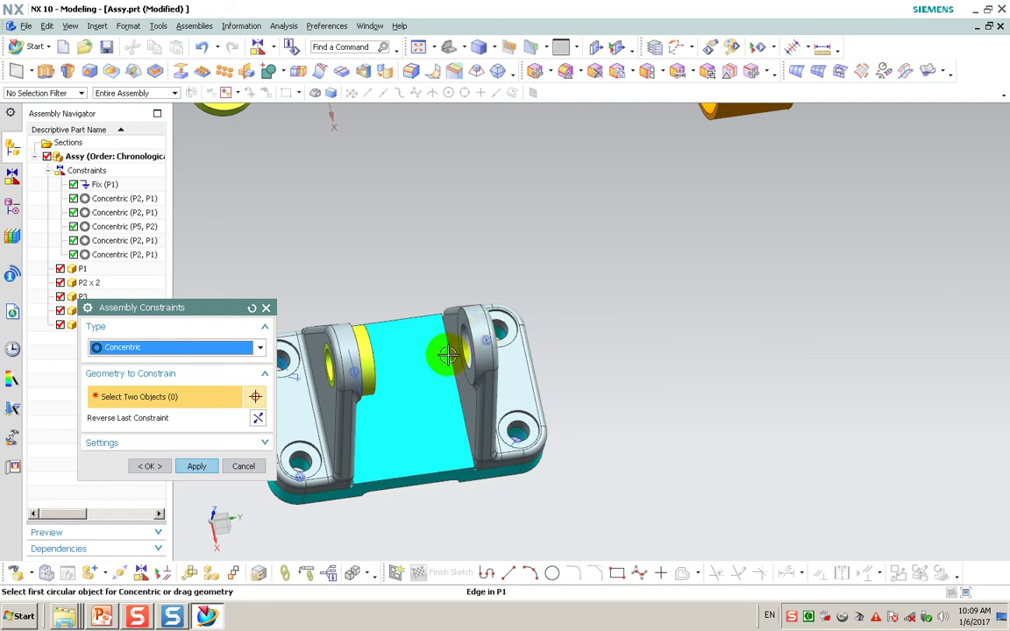
click(198, 469)
- Seat the other yellow bushing concentric in the second bracket's pin hole
scroll(406, 354, down, 2)
scroll(406, 350, down, 2)
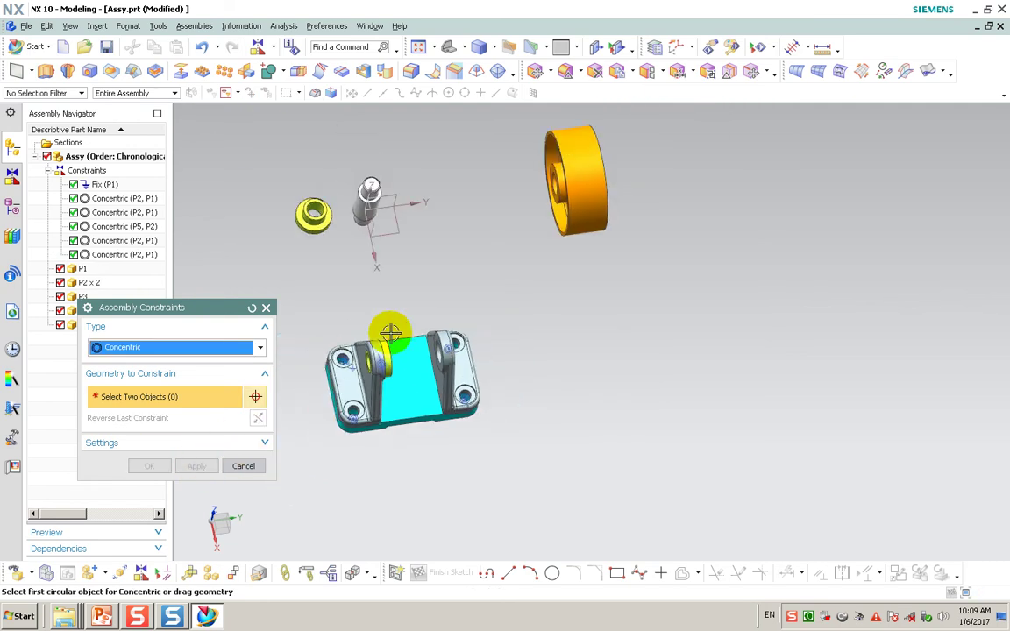
scroll(323, 241, up, 3)
click(320, 215)
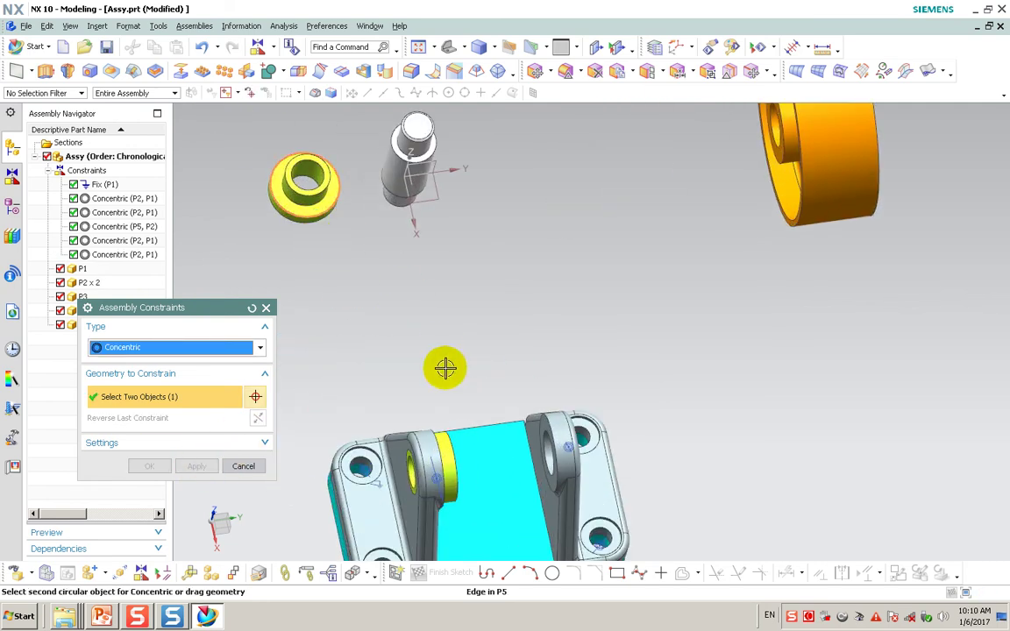
click(544, 458)
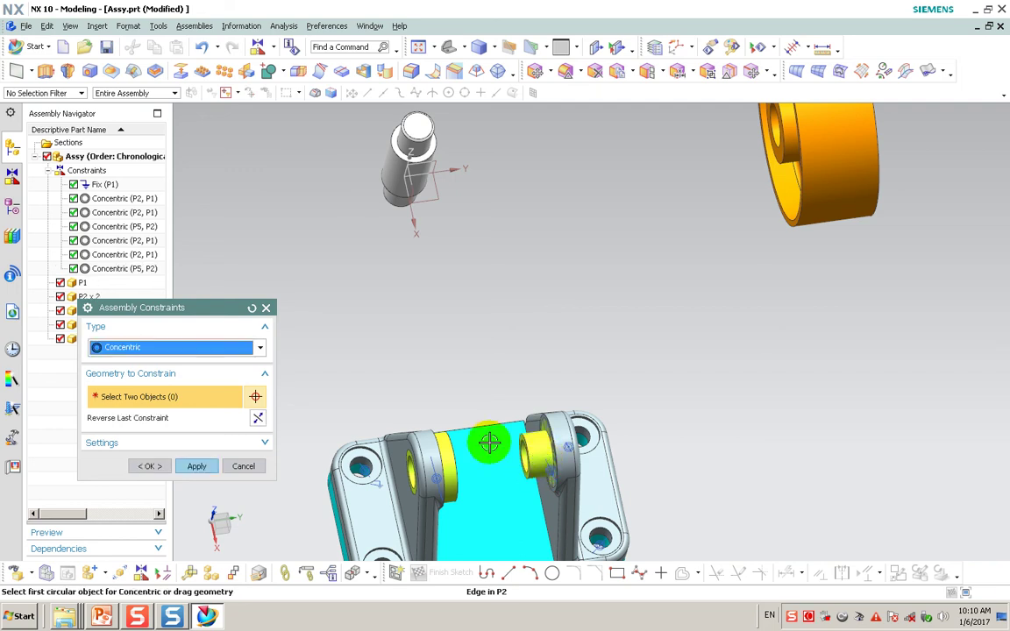
click(197, 466)
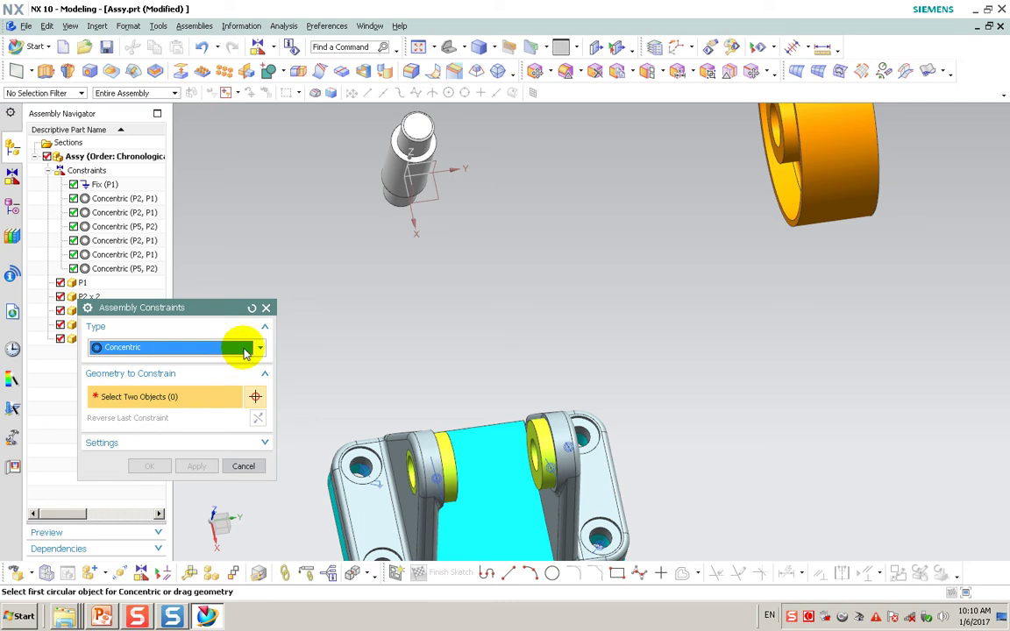
- Constrain the white pin concentric with the bushing bore, reversed to span both brackets
mouse_move(442, 308)
middle_down()
mouse_move(437, 333)
mouse_move(437, 323)
middle_up()
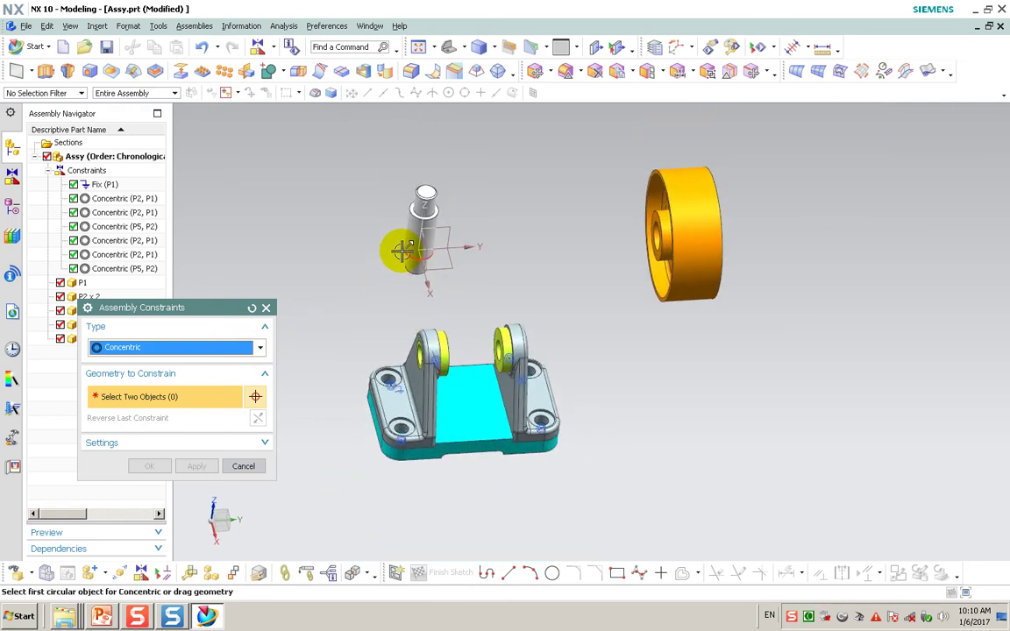
scroll(401, 253, up, 3)
scroll(408, 234, up, 3)
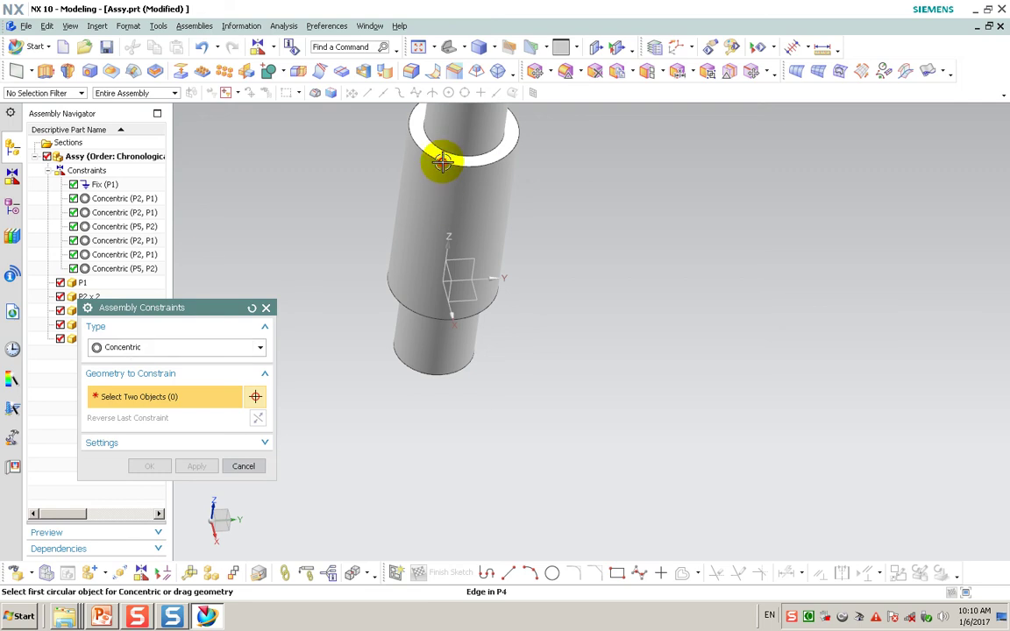
scroll(453, 230, down, 5)
scroll(551, 441, up, 3)
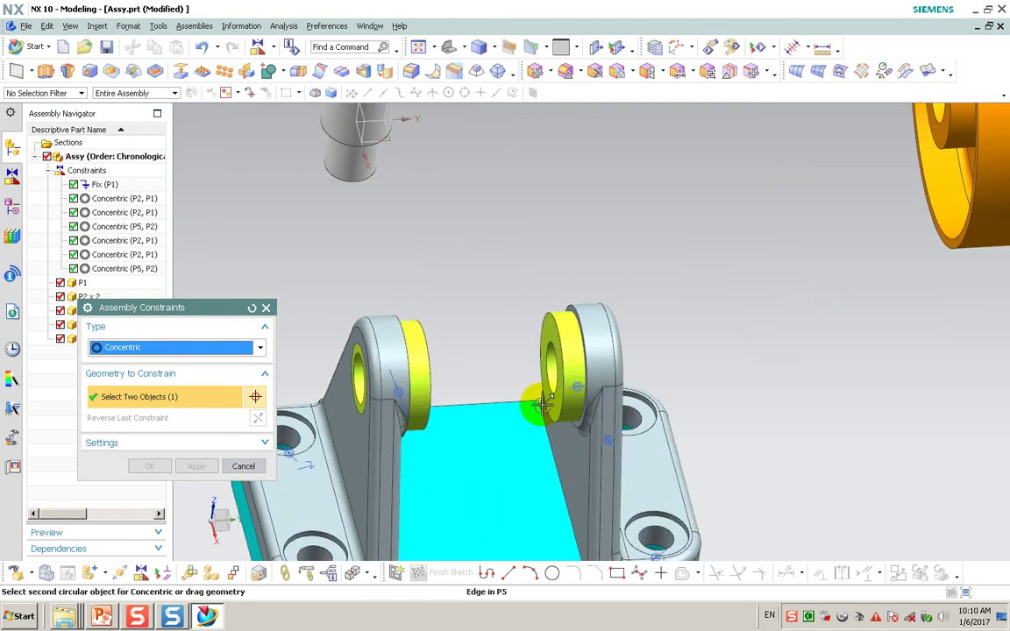
click(547, 389)
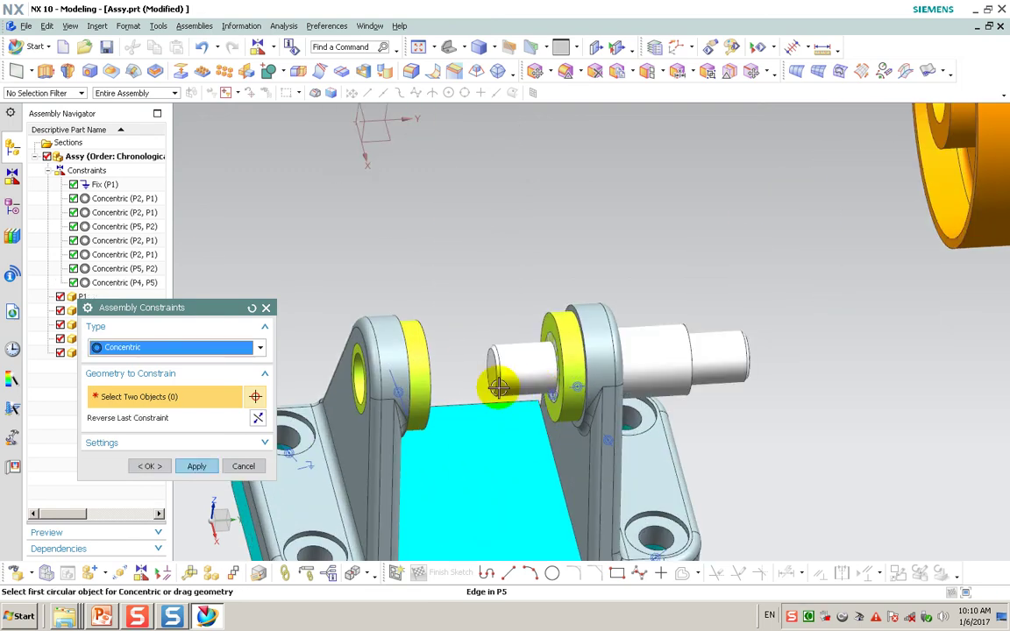
click(257, 417)
click(195, 465)
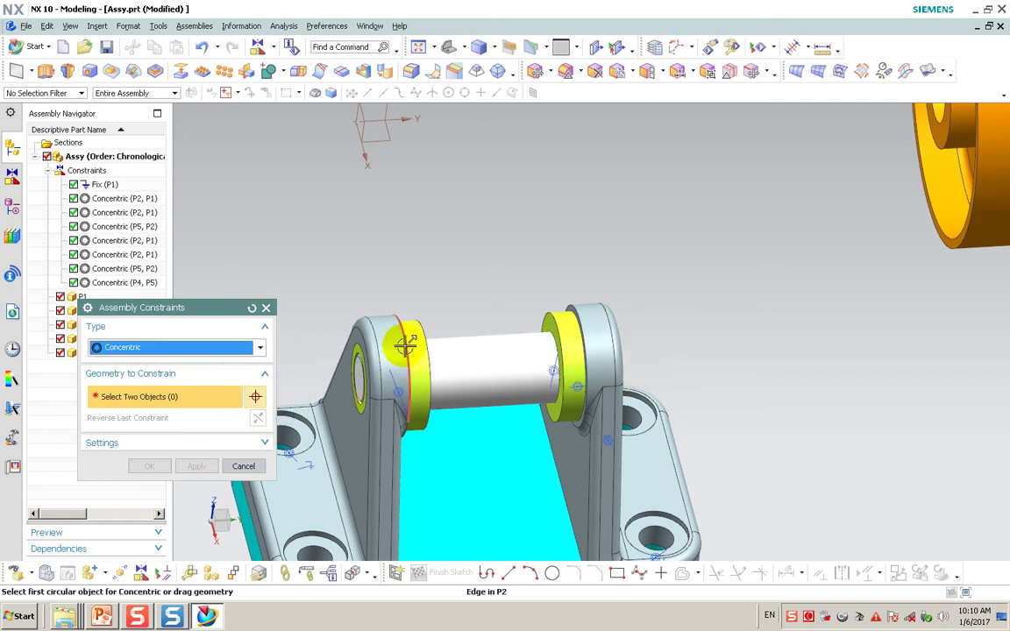
middle_drag(405, 346, 389, 344)
click(260, 348)
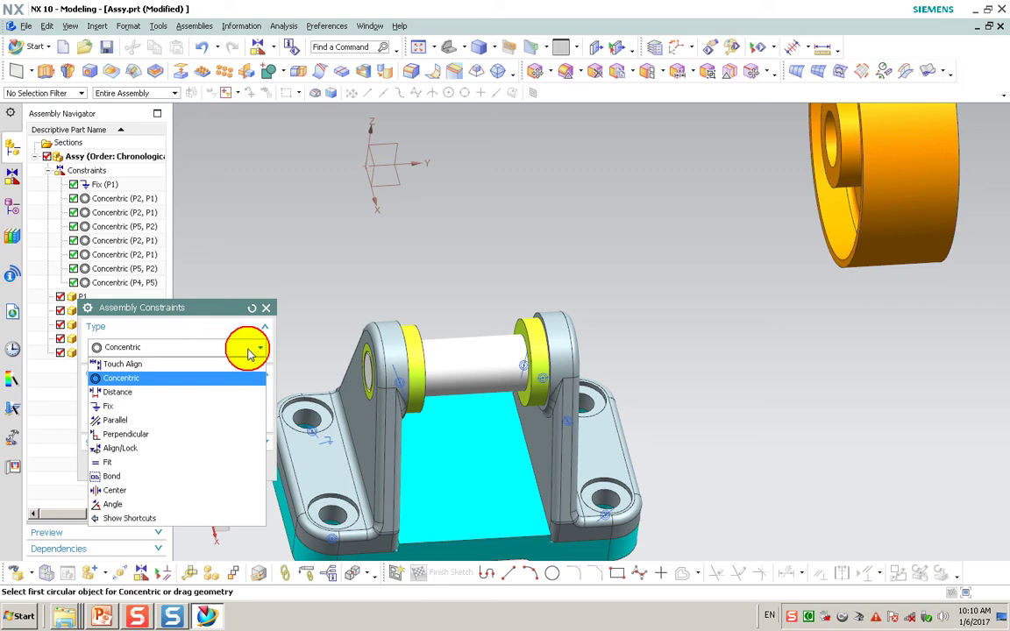
- Attempt a Touch Align between the wheel bore and pin centerline, then cancel it
click(192, 360)
scroll(710, 193, down, 3)
scroll(711, 194, up, 3)
scroll(755, 198, up, 1)
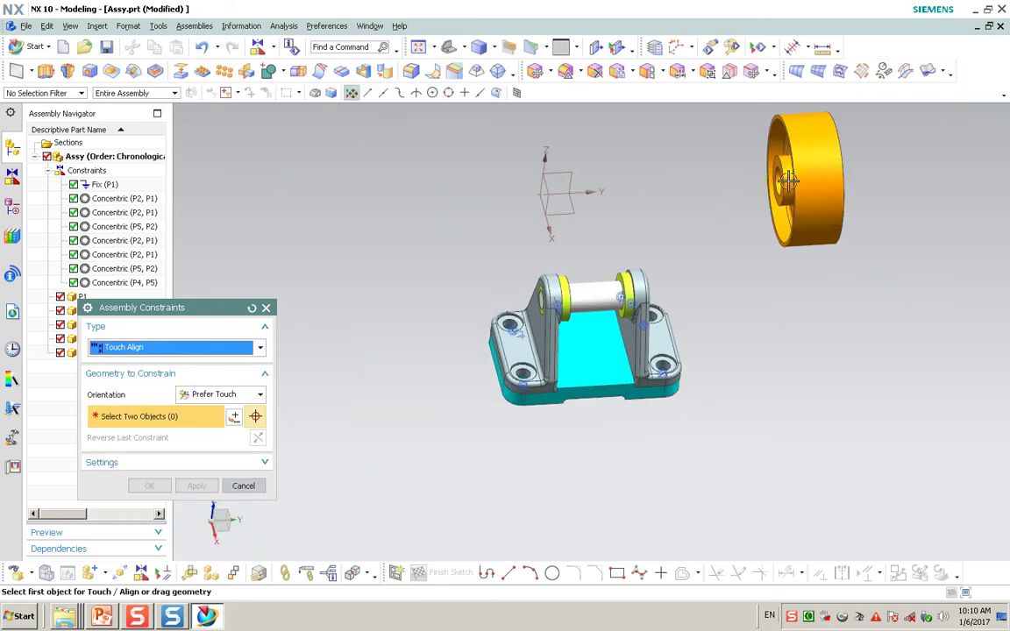
scroll(755, 199, down, 3)
scroll(740, 224, down, 3)
click(745, 224)
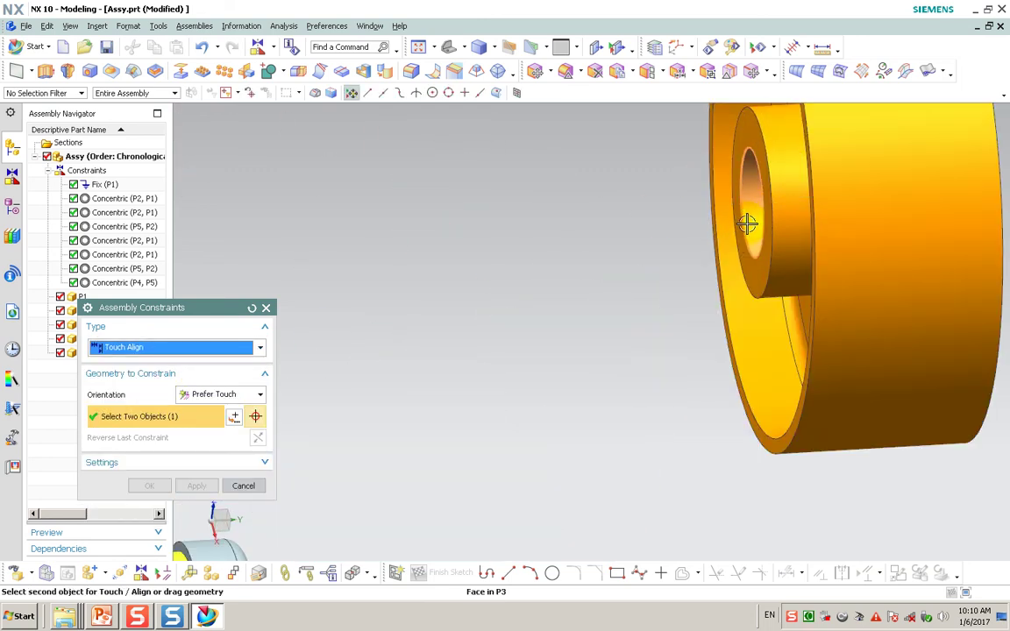
scroll(740, 230, up, 5)
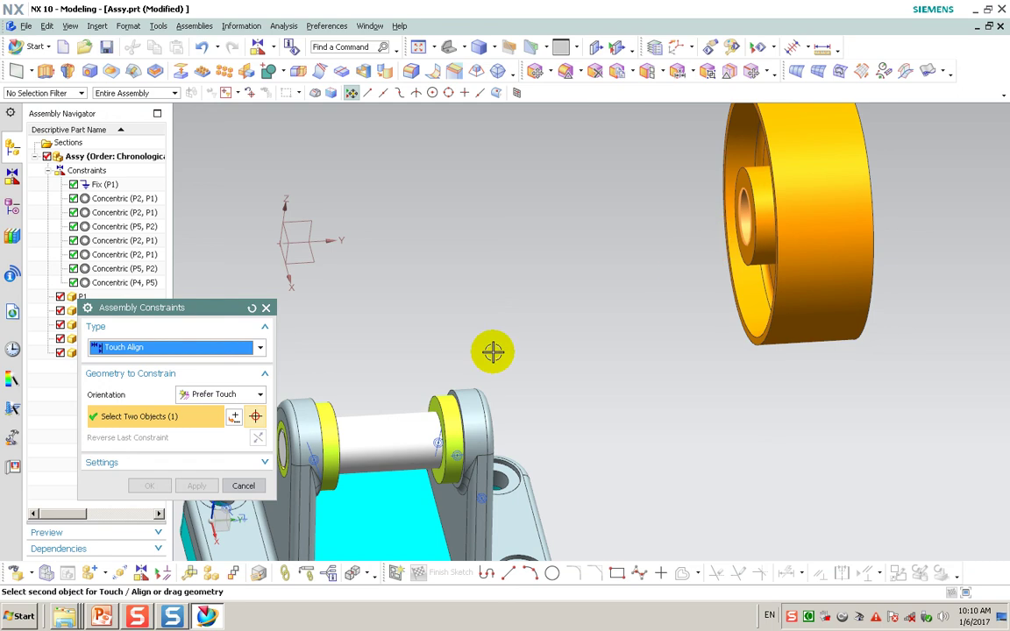
click(389, 446)
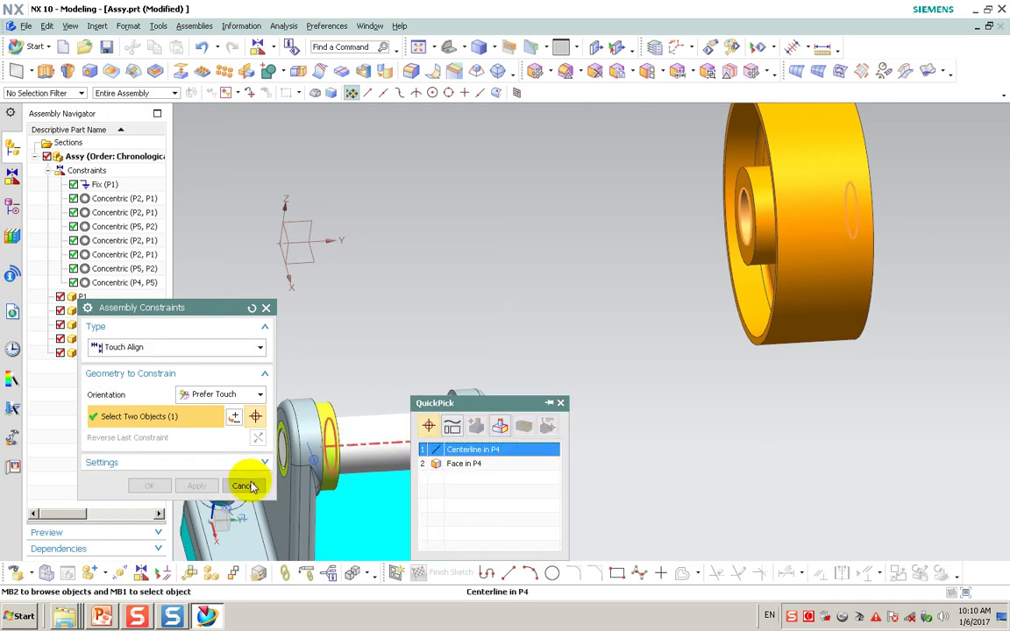
click(559, 405)
click(266, 307)
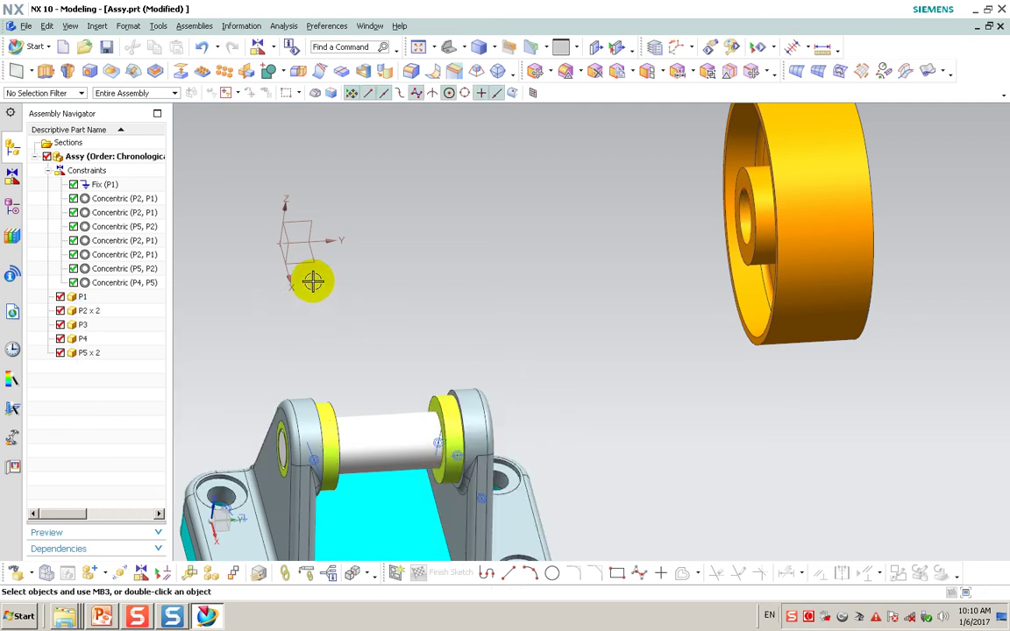
- Redo the Touch Align, aligning the orange wheel's bore to the pin axis
click(141, 576)
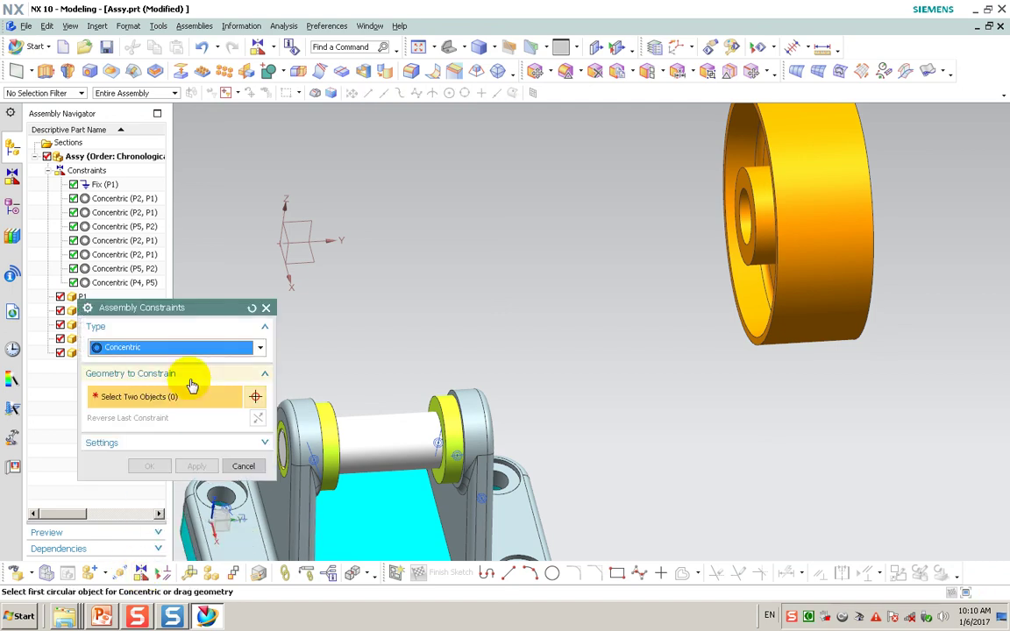
click(185, 348)
click(172, 367)
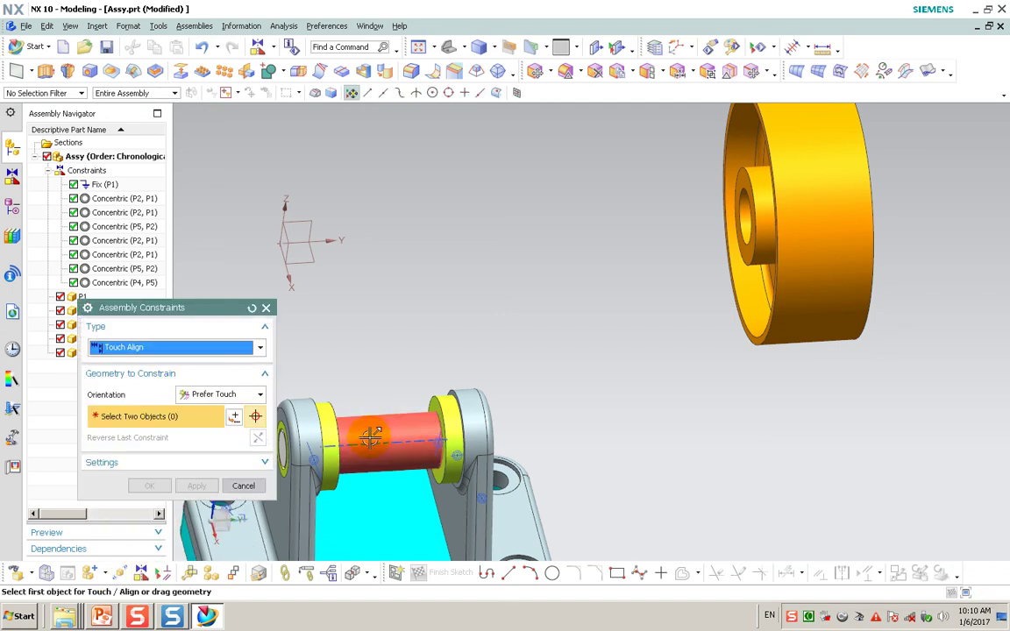
scroll(577, 354, down, 3)
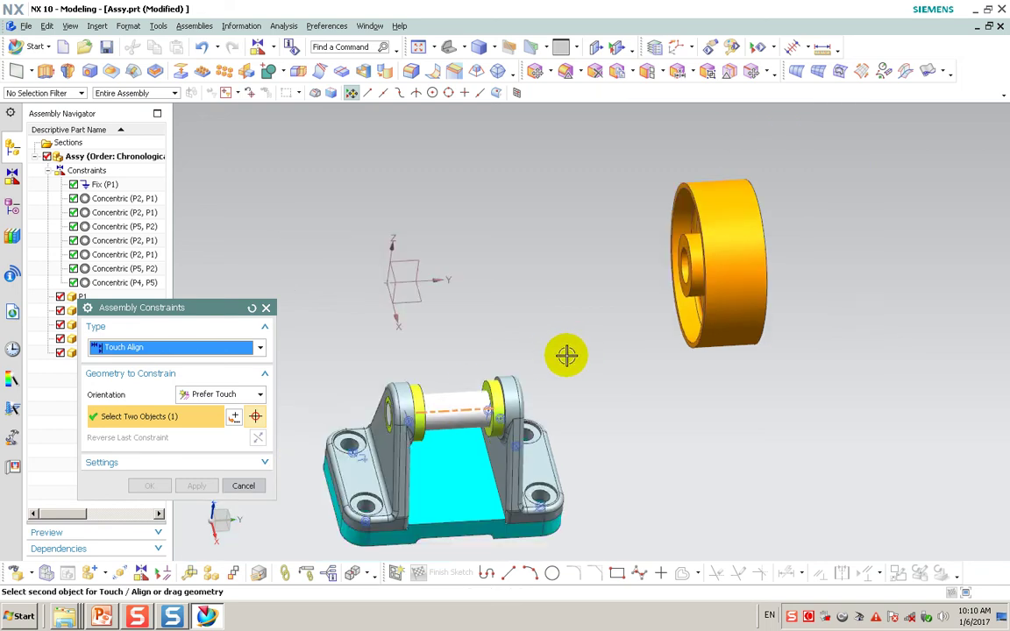
middle_drag(577, 354, 589, 354)
scroll(625, 250, up, 5)
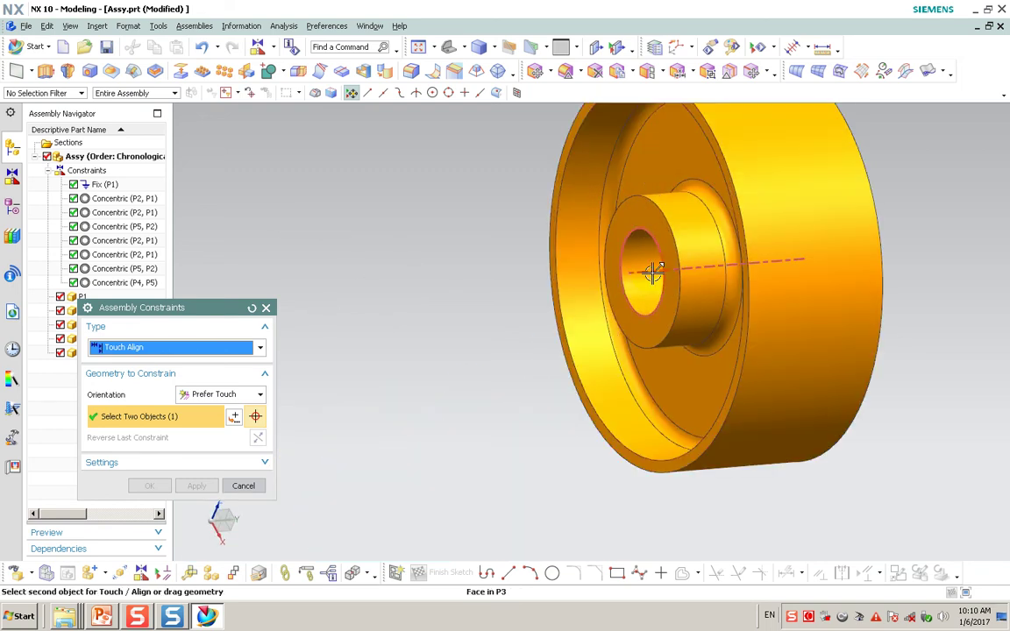
click(649, 271)
scroll(629, 299, down, 2)
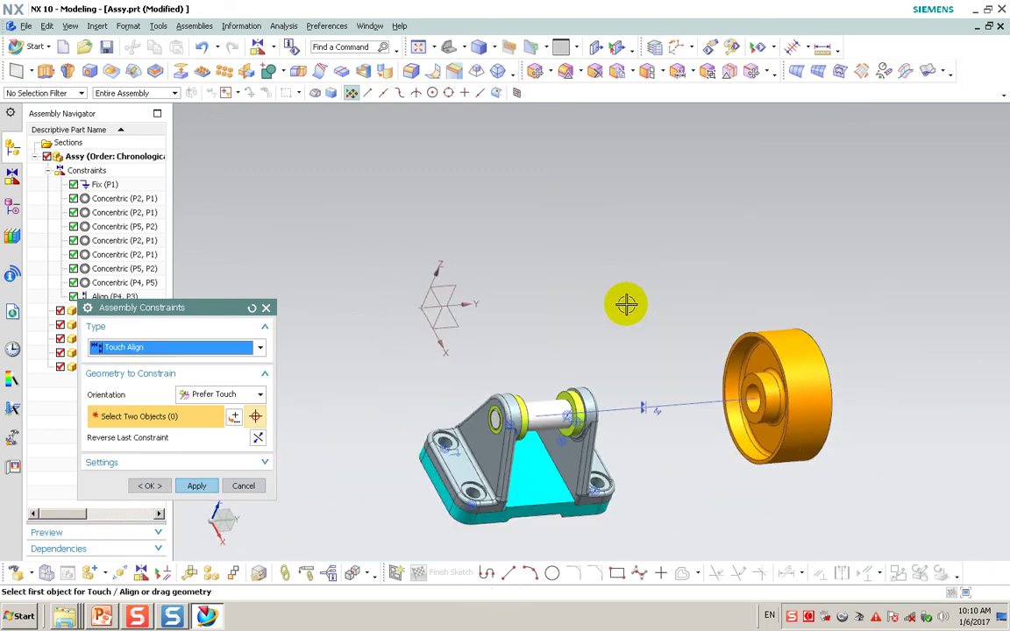
click(151, 486)
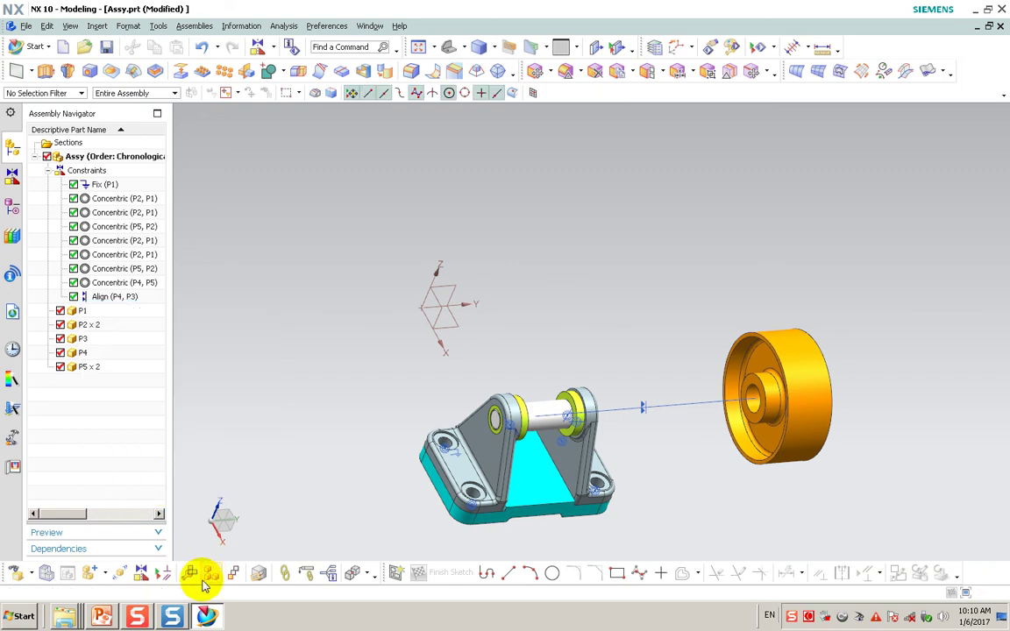
- Slide the orange wheel about -75 along YC toward the brackets
click(124, 571)
click(765, 456)
click(219, 425)
click(848, 414)
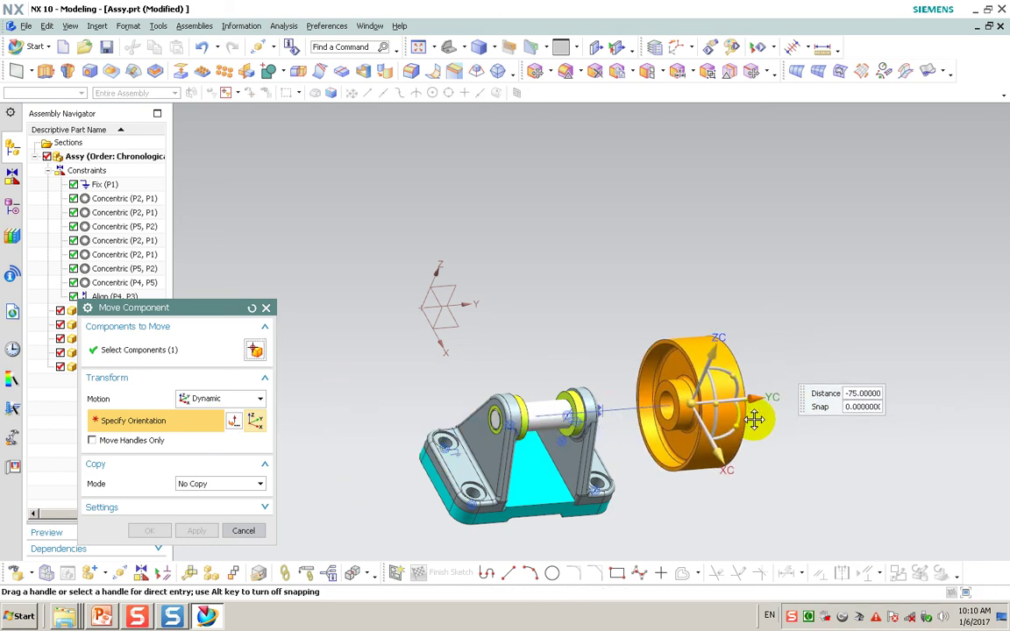
drag(843, 393, 556, 474)
click(188, 534)
click(151, 532)
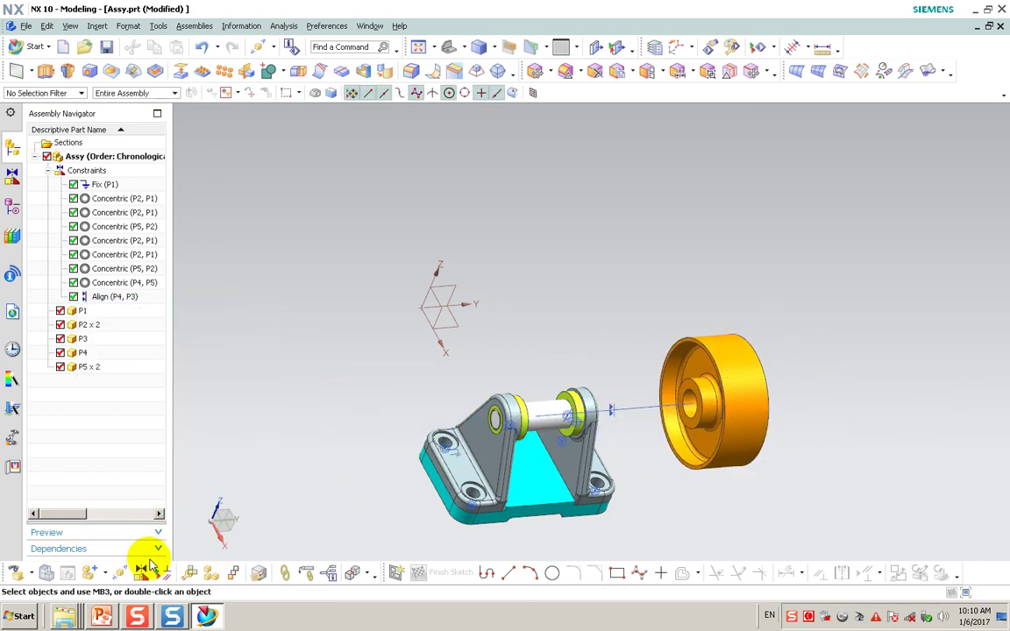
click(145, 571)
click(198, 350)
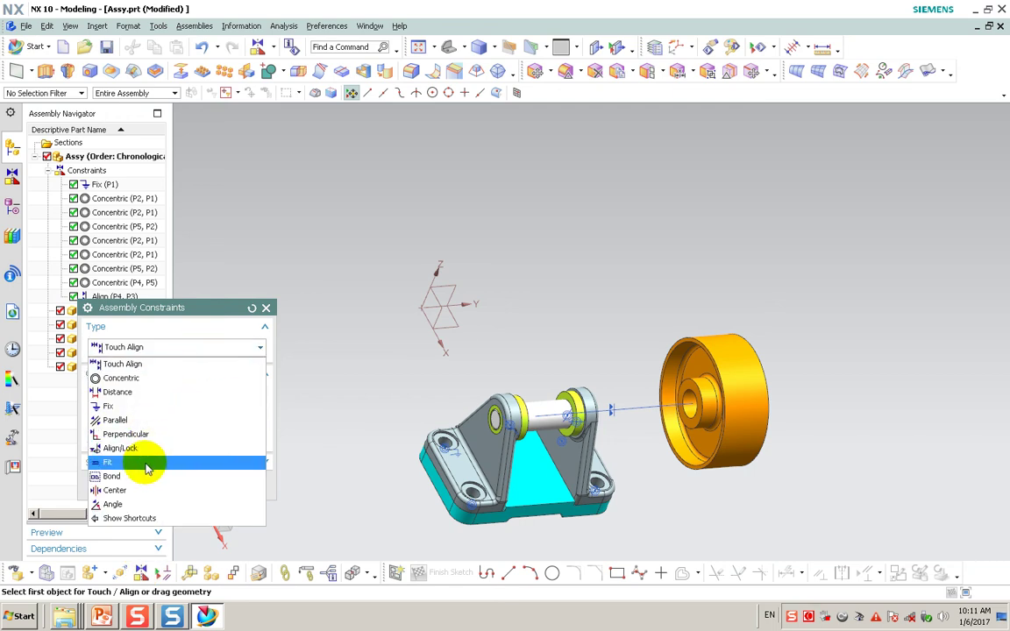
- Choose a Center 2 to 2 constraint and pick both orange wheel faces
click(142, 491)
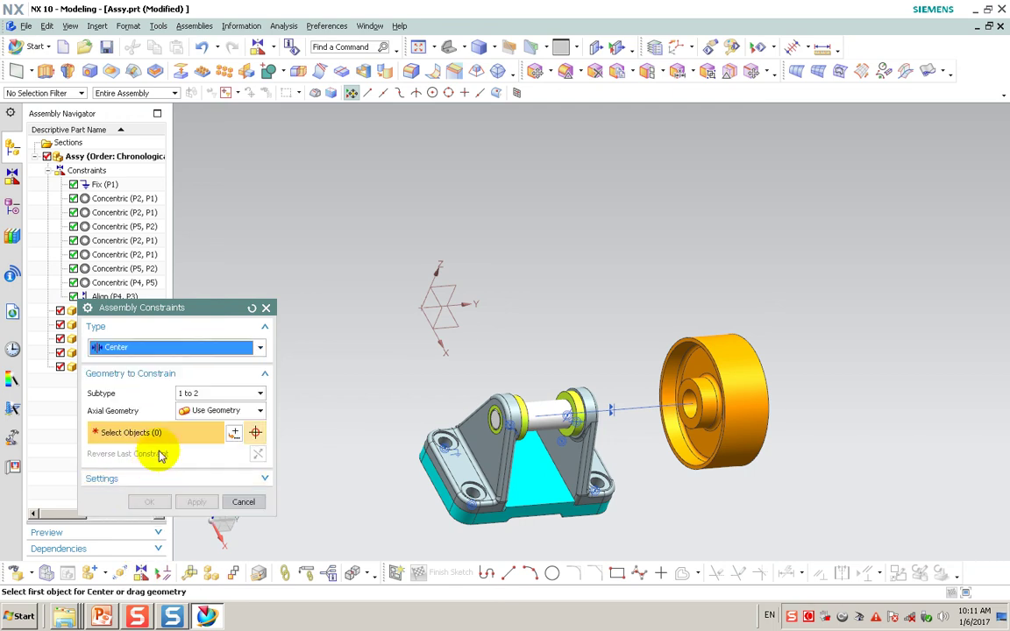
click(224, 395)
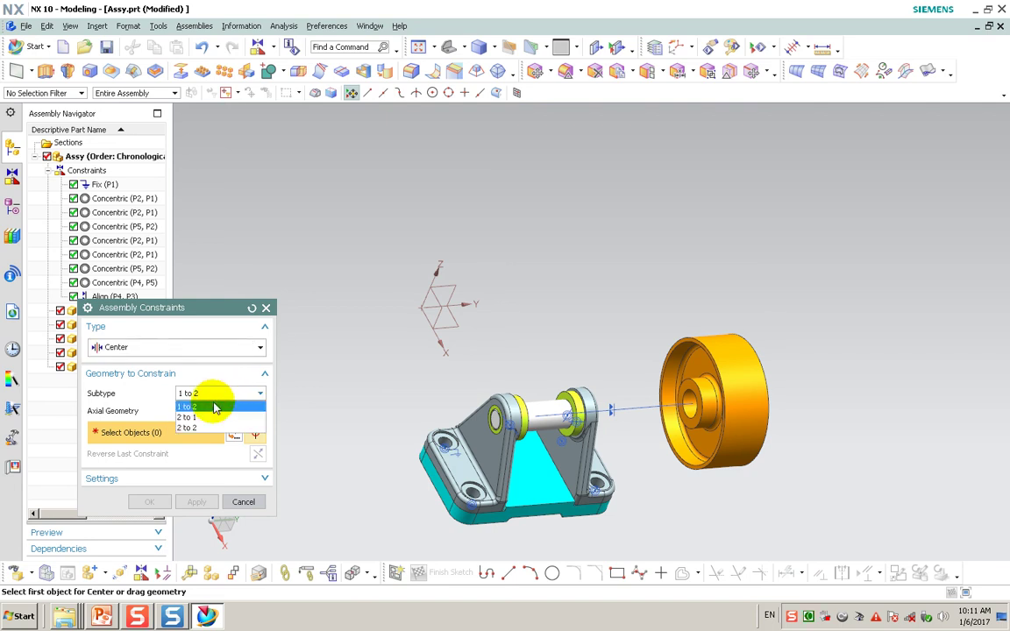
click(200, 426)
scroll(685, 402, up, 3)
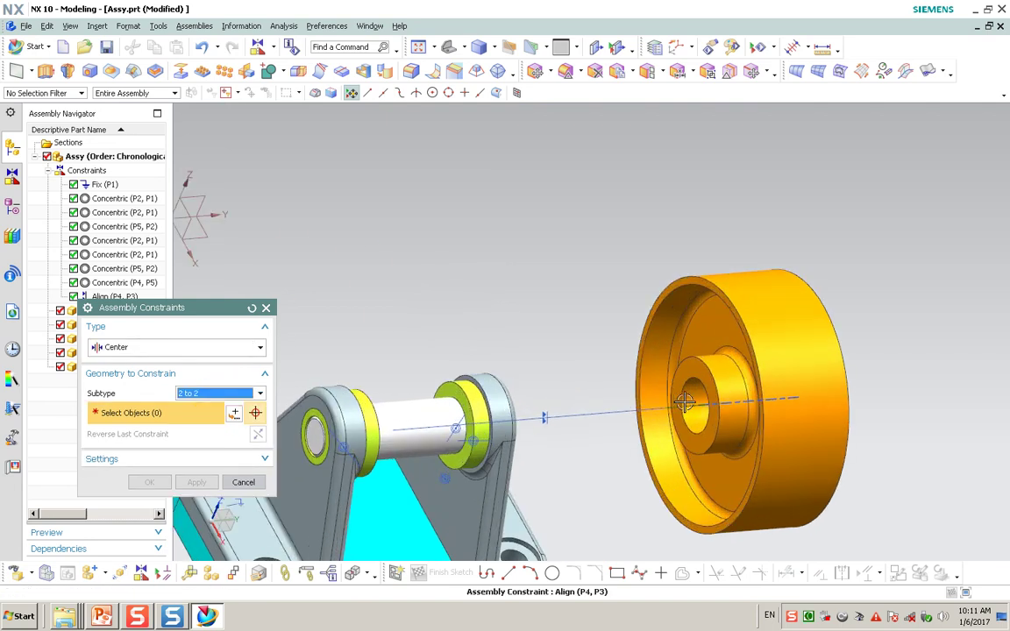
click(694, 443)
middle_drag(676, 444, 672, 443)
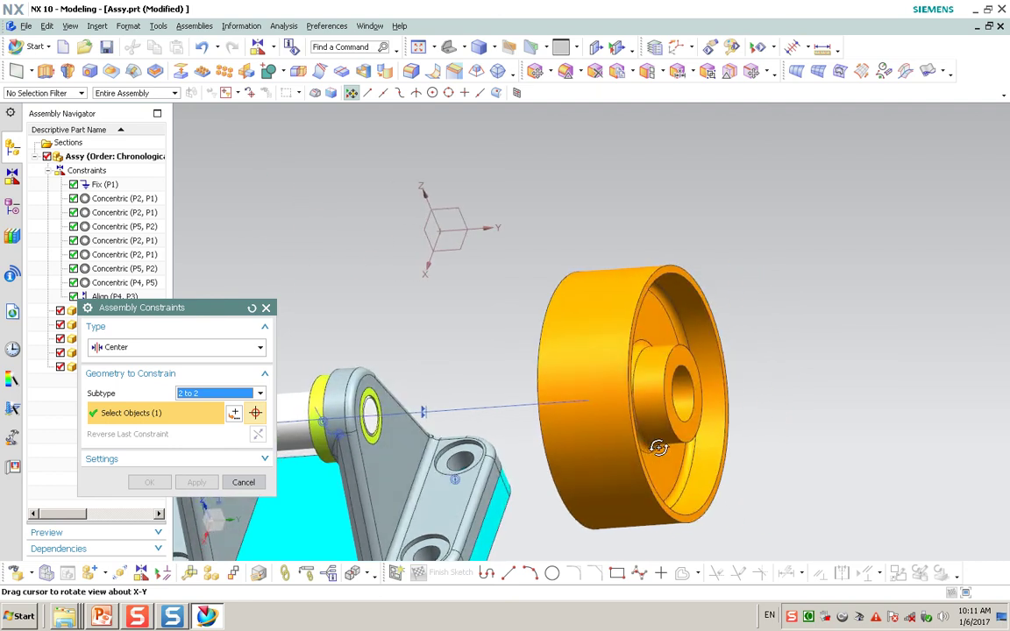
click(668, 433)
- Pick both bracket arms' inner faces to centre the wheel, then view trimetric
click(408, 475)
scroll(483, 467, down, 2)
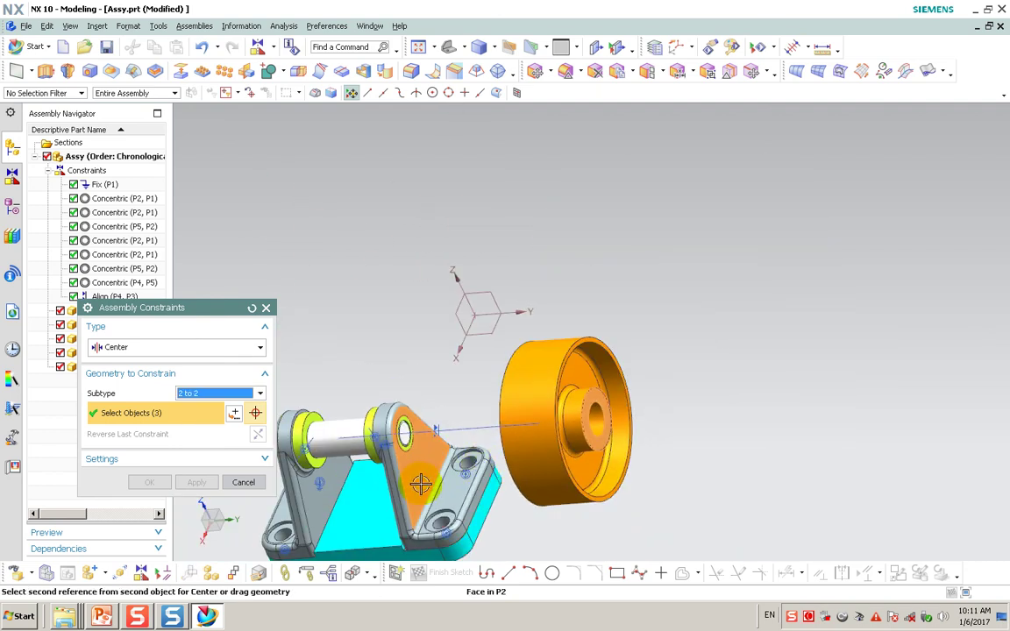
middle_drag(418, 484, 399, 483)
click(397, 483)
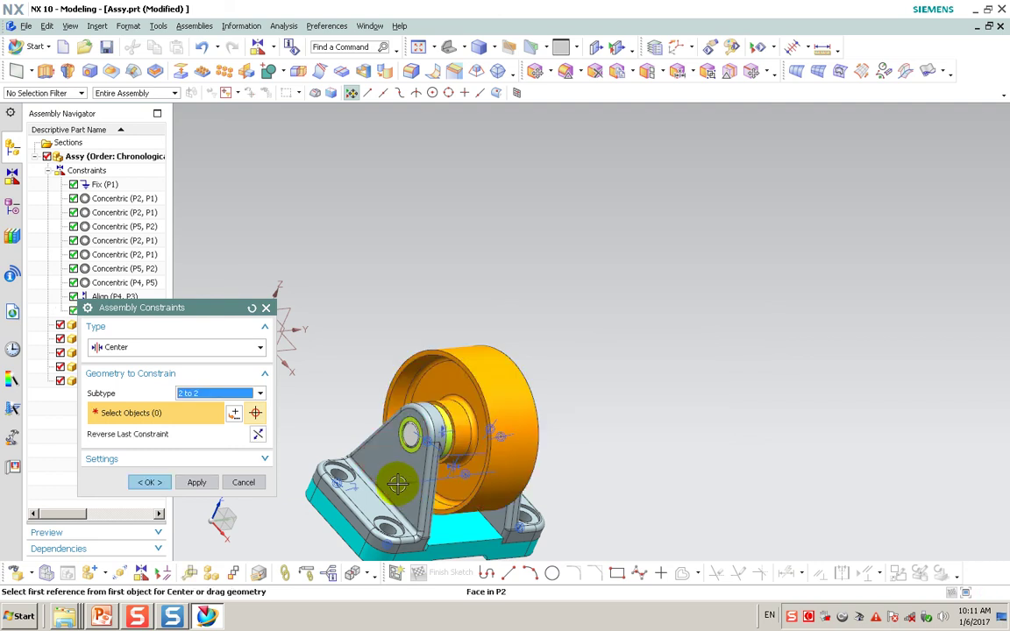
click(149, 483)
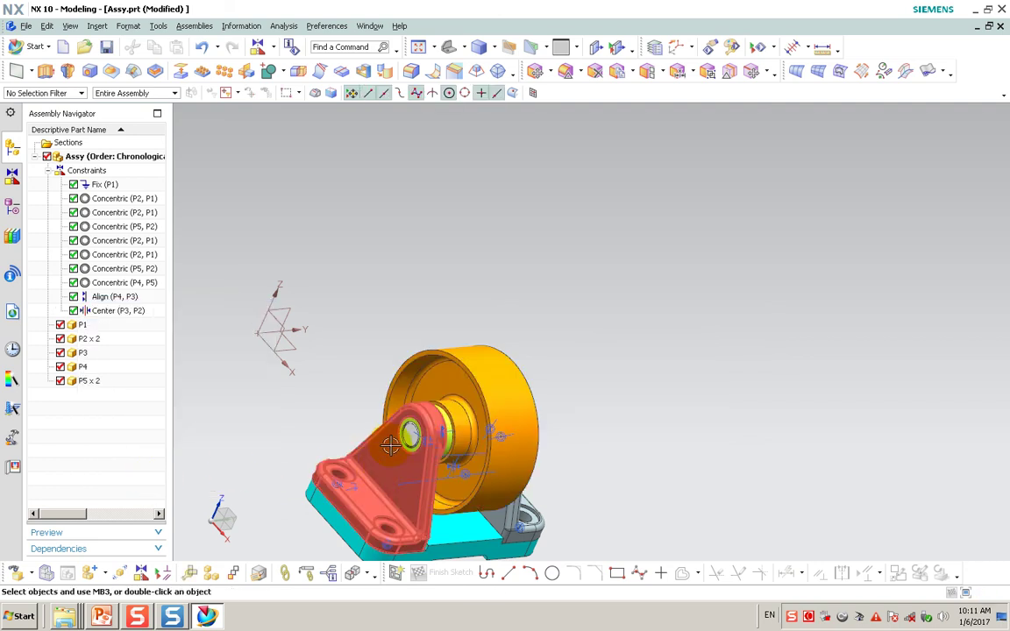
click(448, 47)
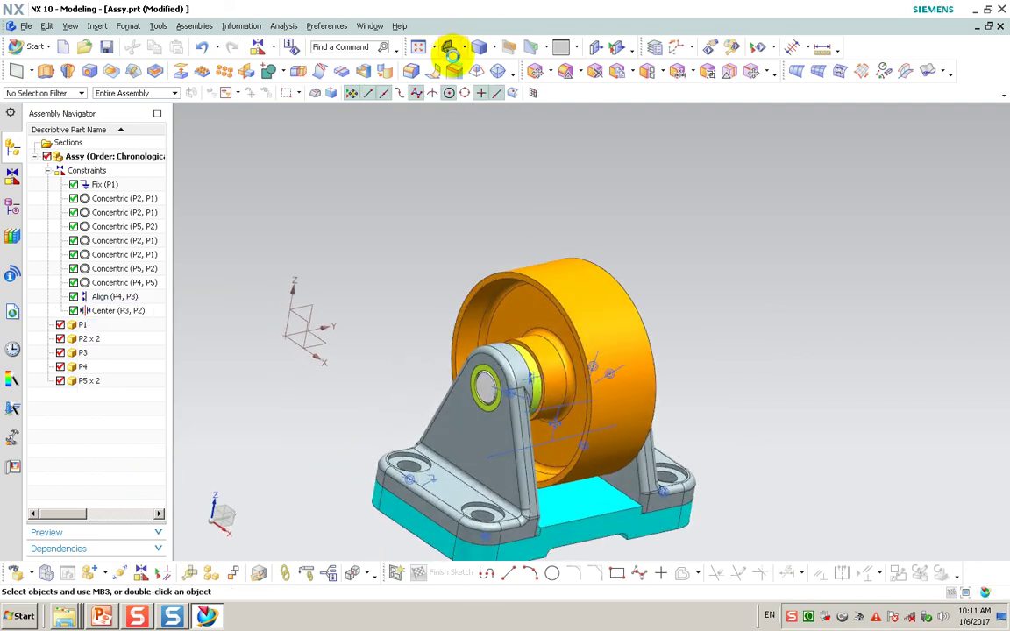